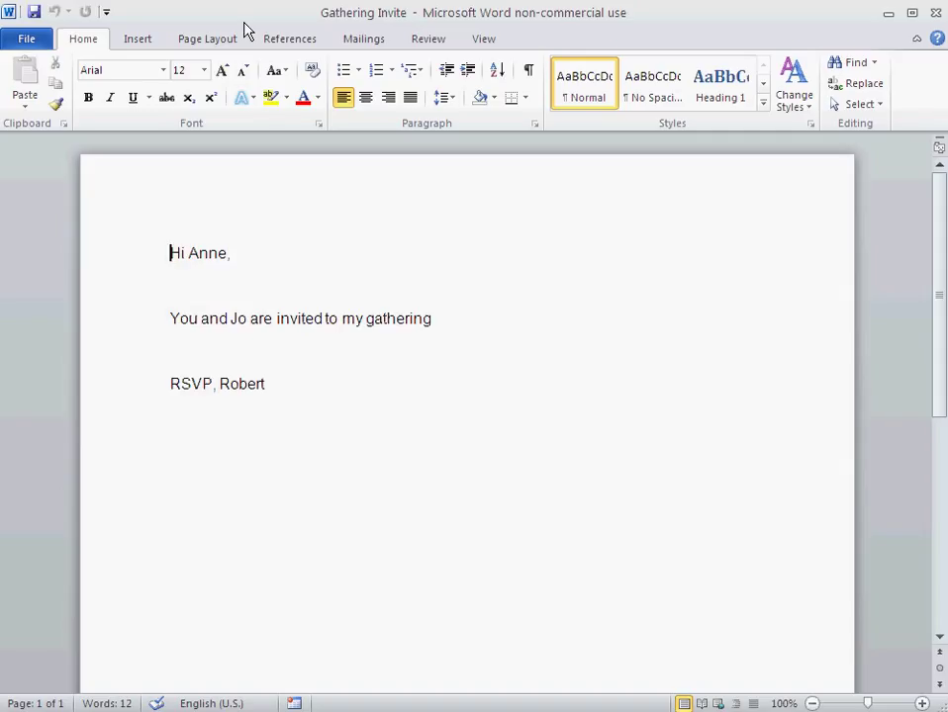
- Compare the recipient's and friend's names in the invitation with the Recipient and Friend columns of the Contacts workbook in Excel
left_click(311, 379)
key("alt+Tab")
double_click(198, 253)
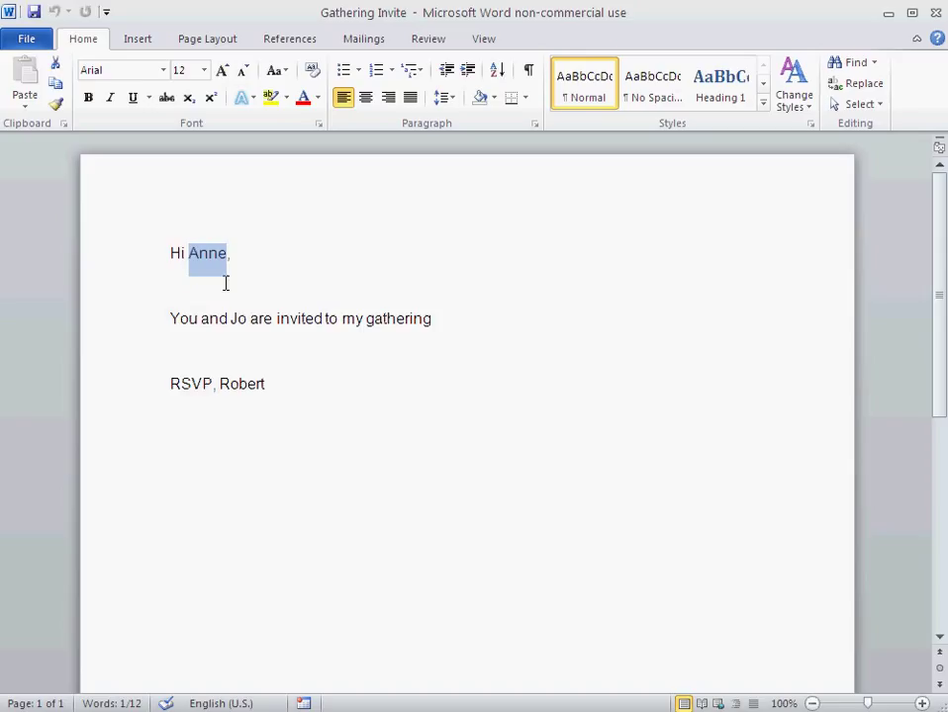
double_click(238, 318)
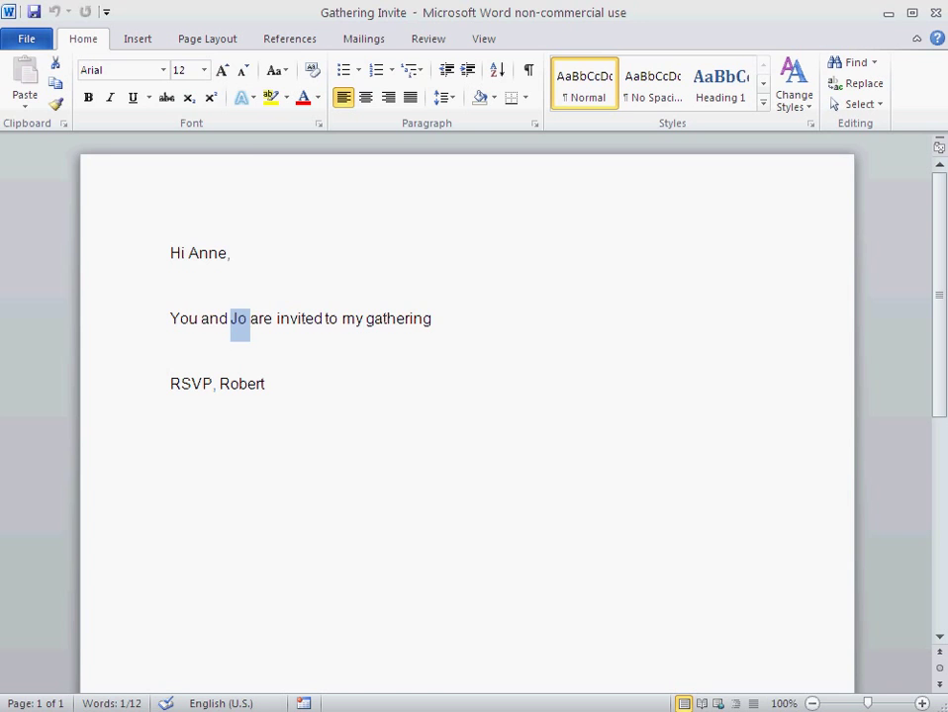
key("alt+Tab")
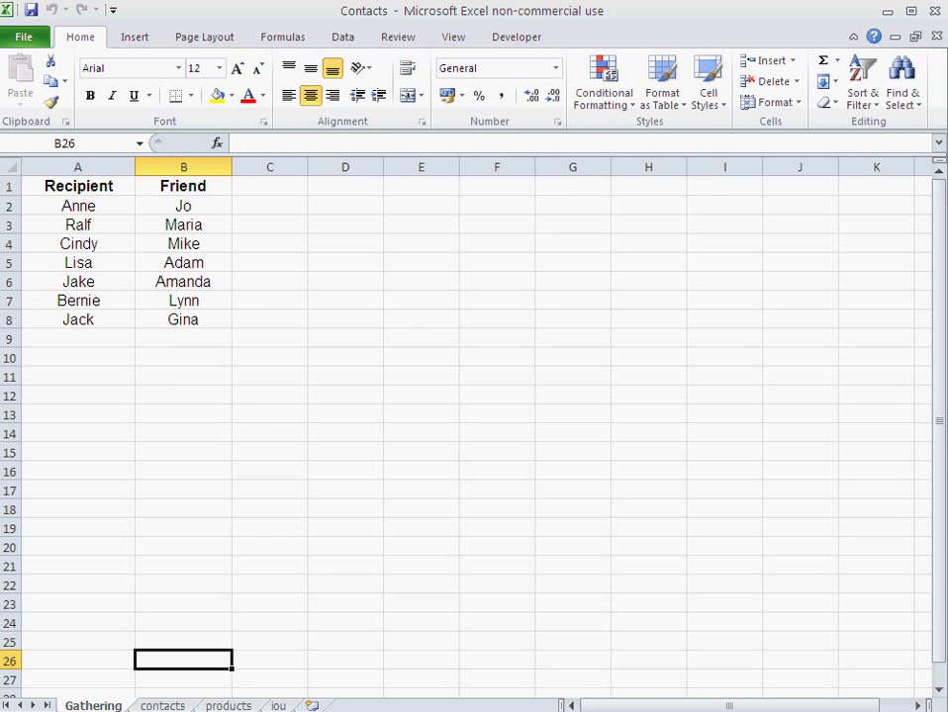
key("alt+Tab")
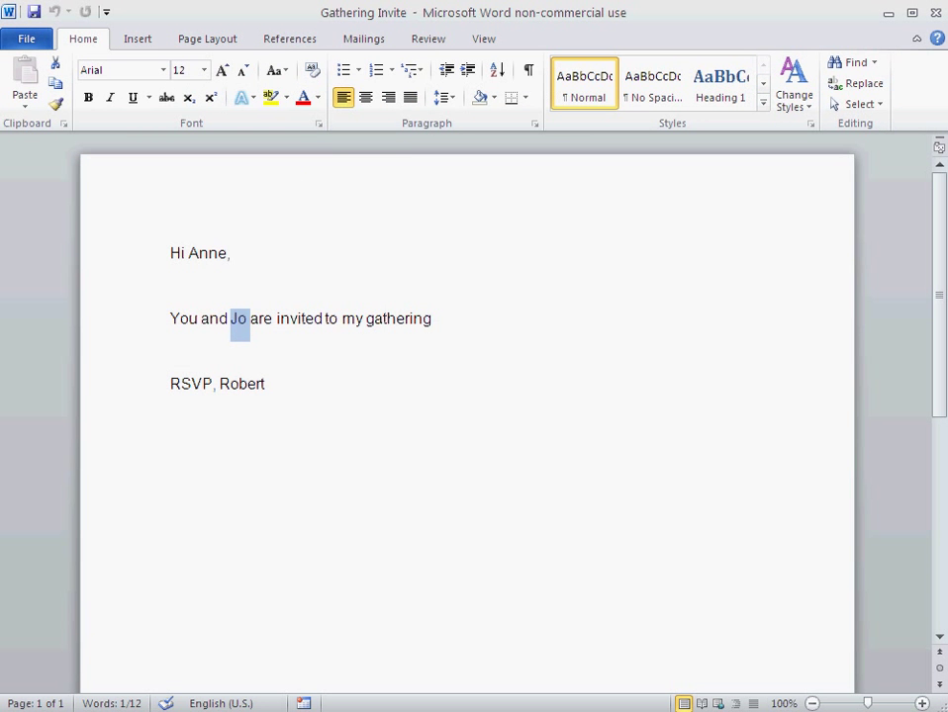
left_click(415, 580)
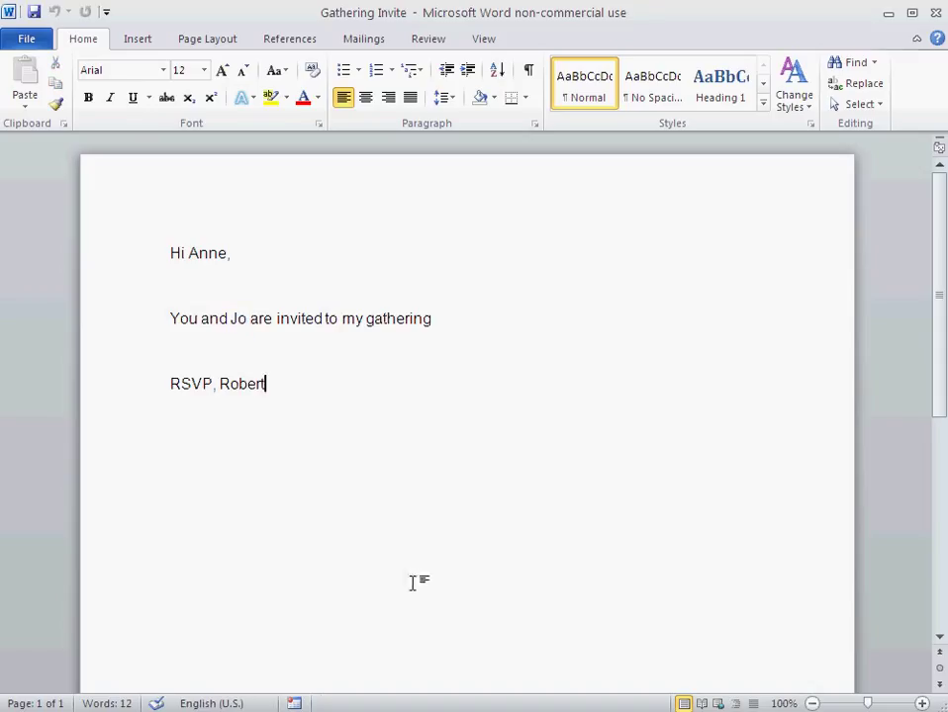
- Start a mail merge of the Letters type for the Gathering Invite document
left_click(363, 41)
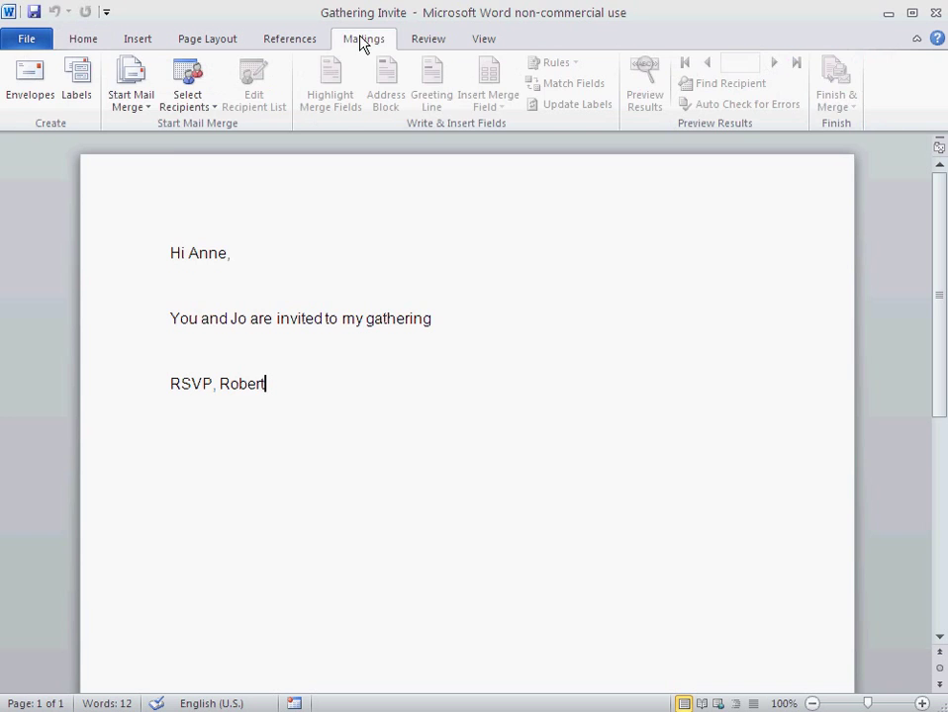
left_click(153, 109)
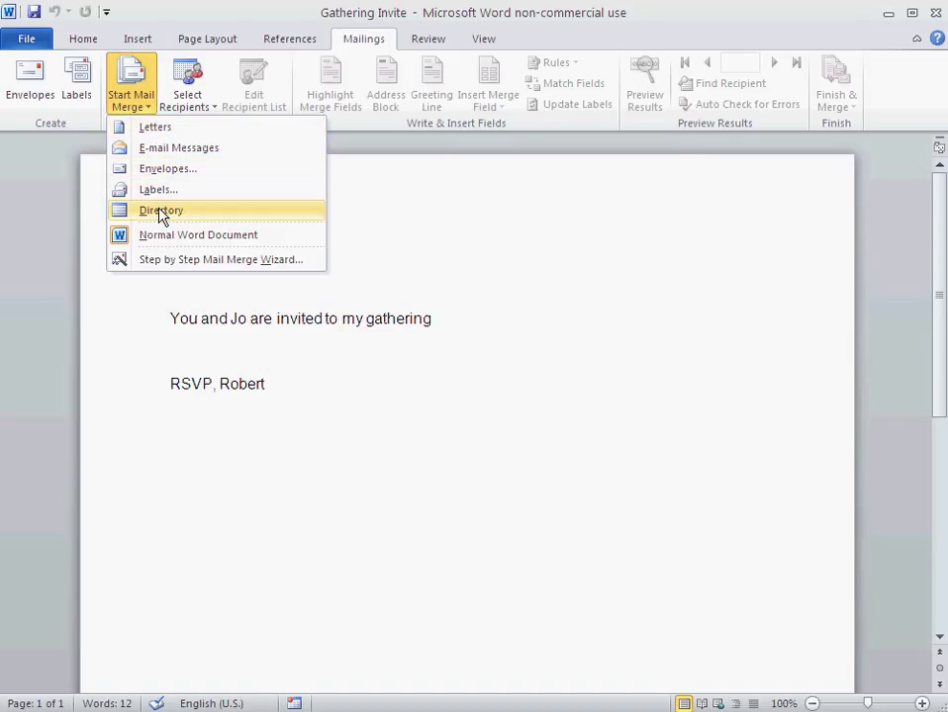
left_click(157, 128)
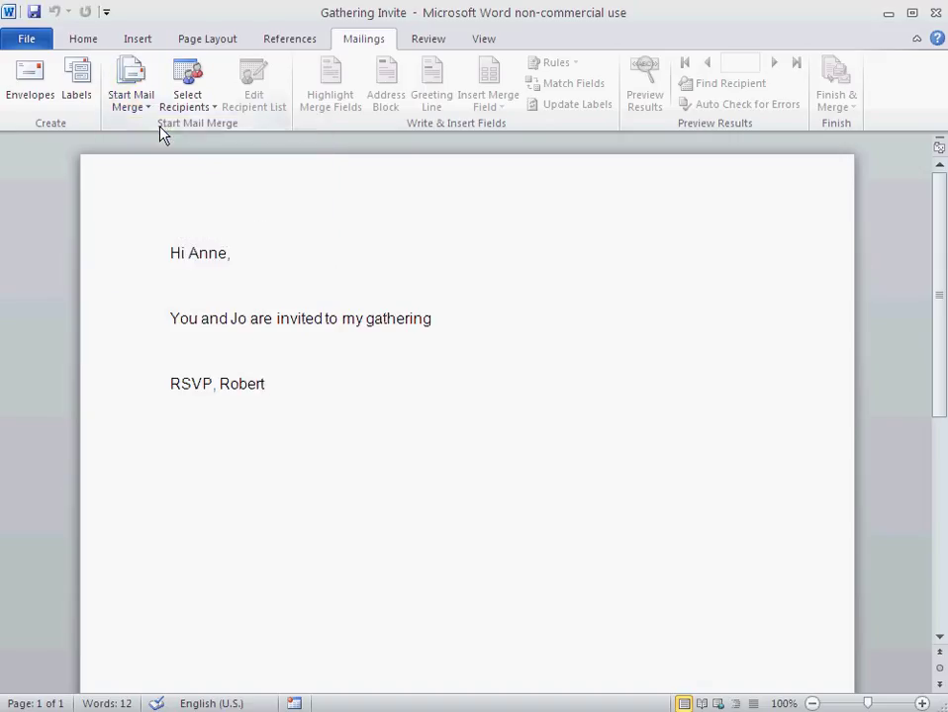
- Use the existing Contacts file as the recipient list, choosing its Gathering$ table with the first row as column headers
left_click(213, 112)
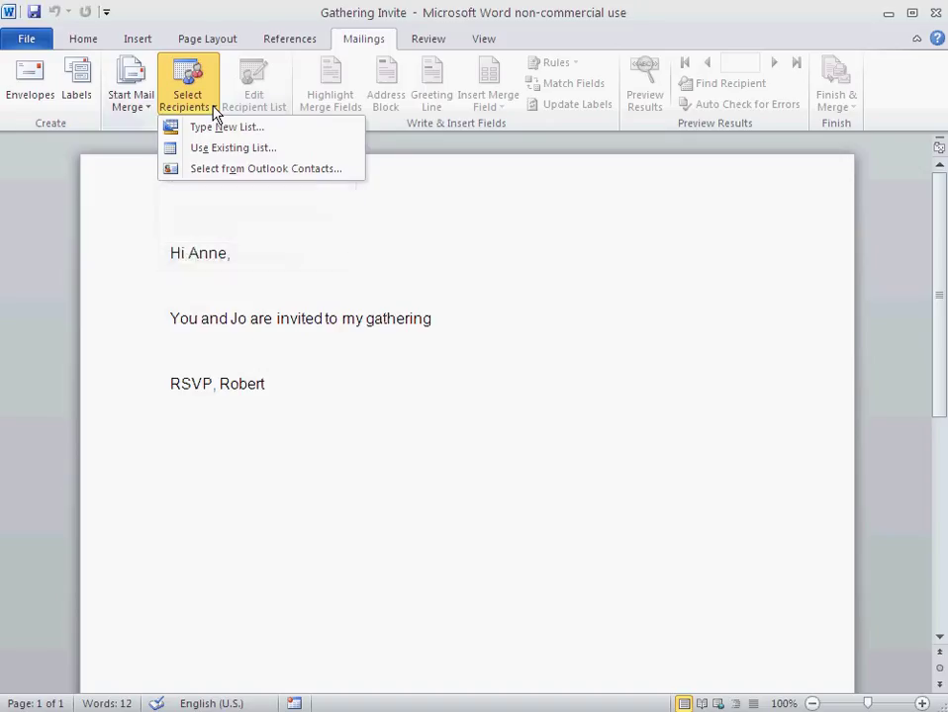
left_click(238, 158)
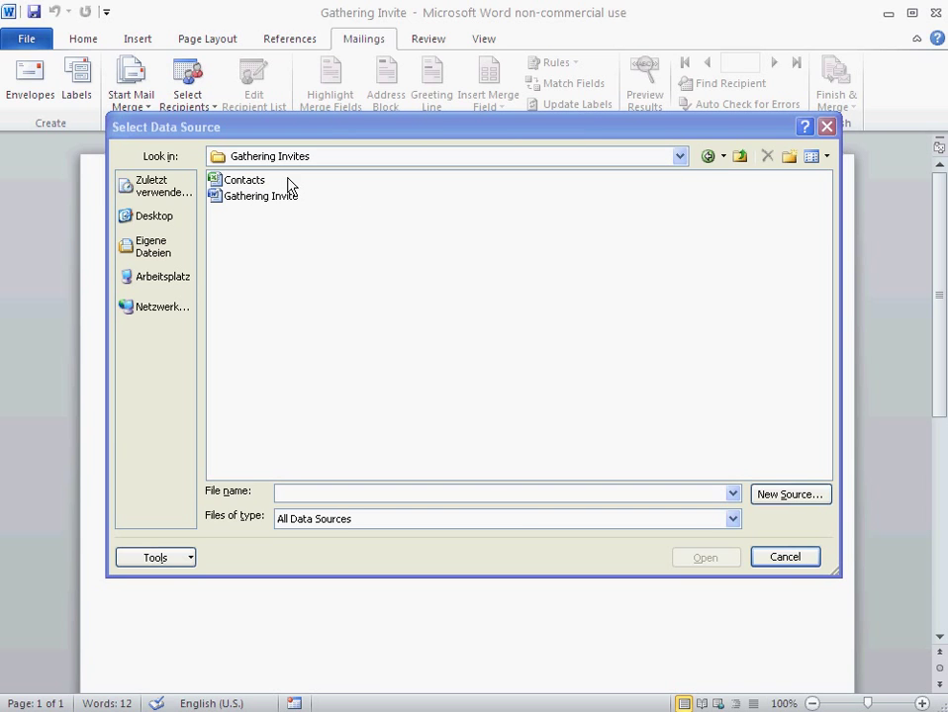
left_click(229, 184)
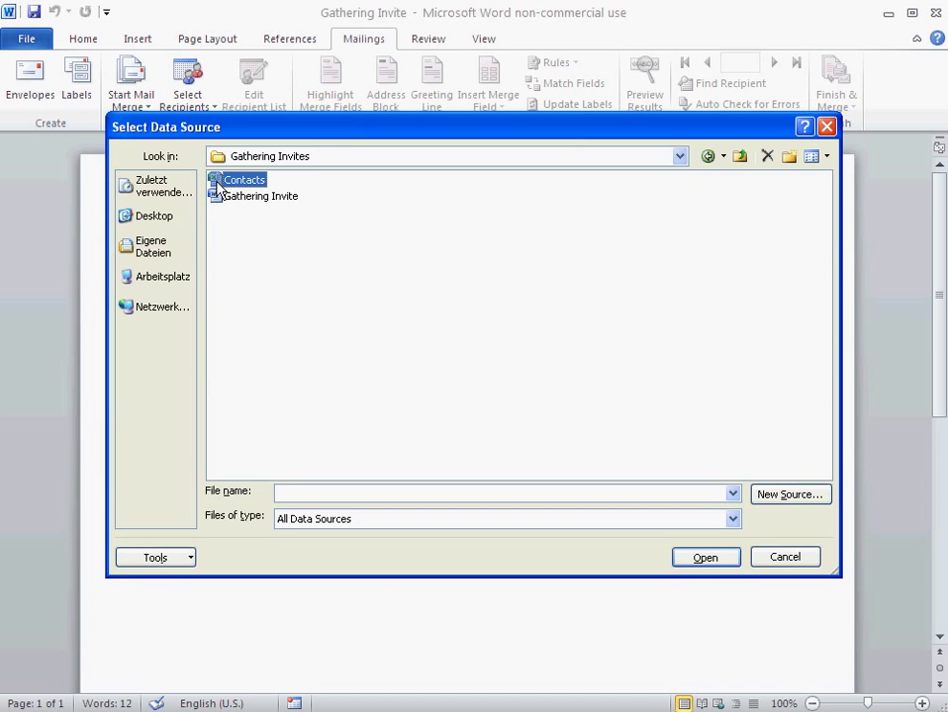
double_click(226, 182)
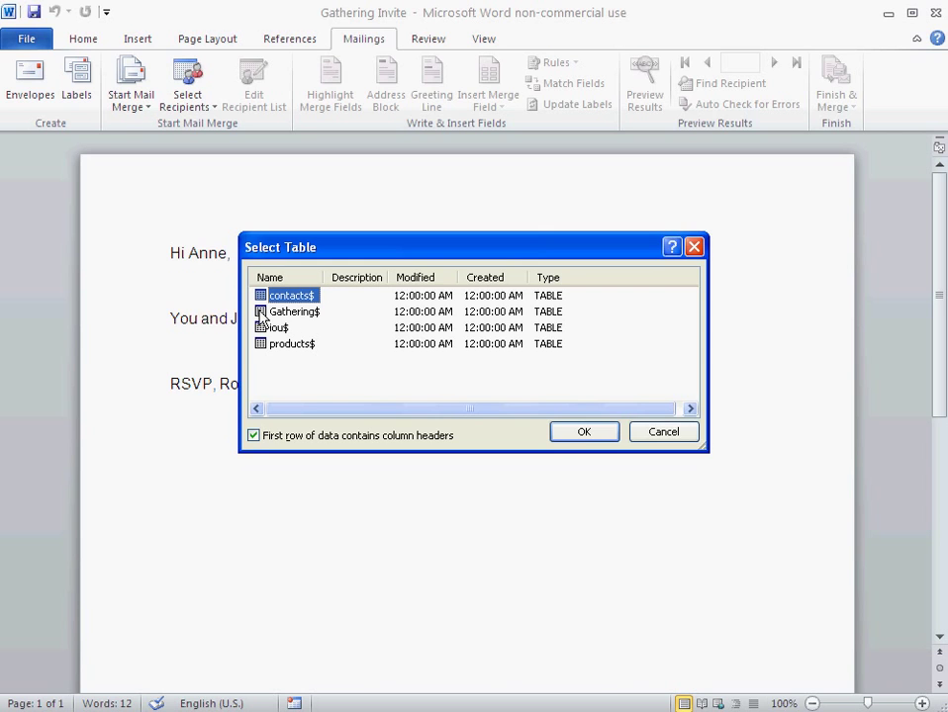
double_click(263, 312)
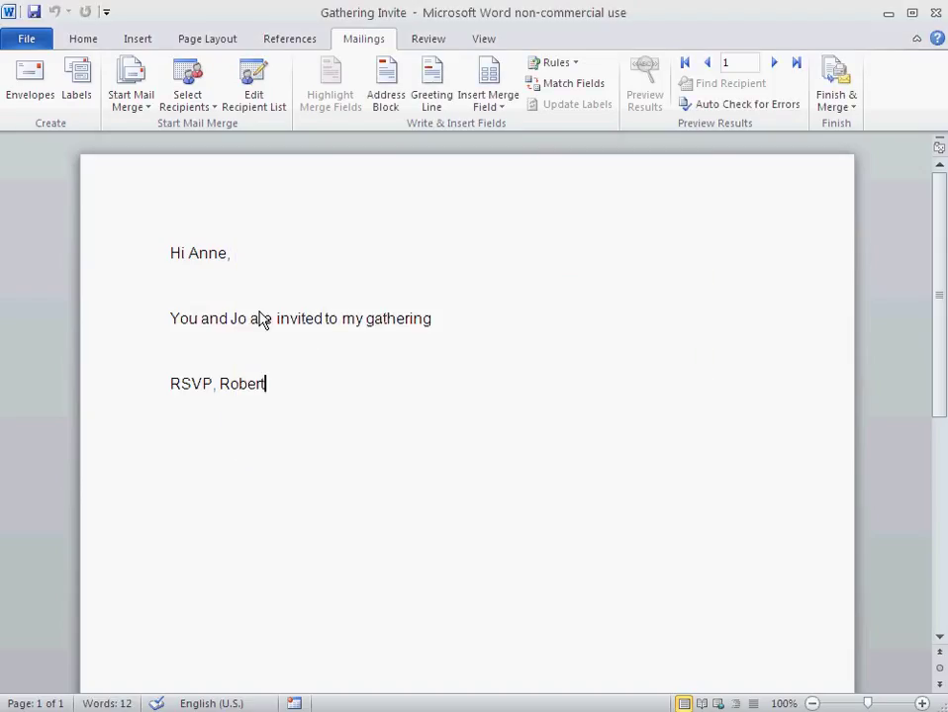
- Replace the name after "Hi" in the greeting with the Recipient merge field, keeping the comma
double_click(201, 254)
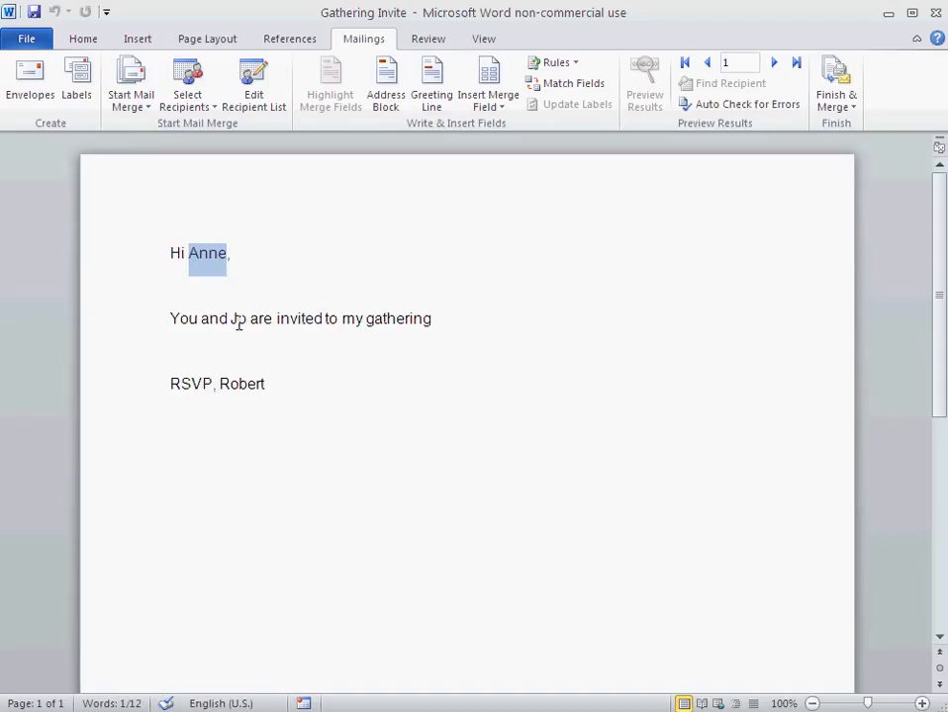
left_click(232, 254)
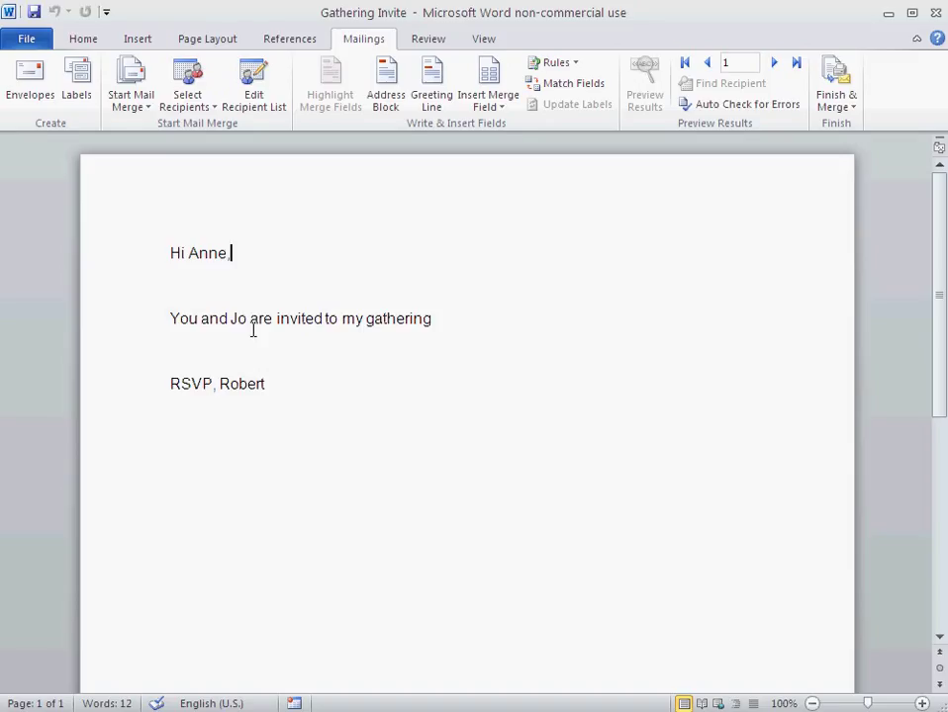
left_click(218, 252)
left_click_drag(226, 254, 194, 259)
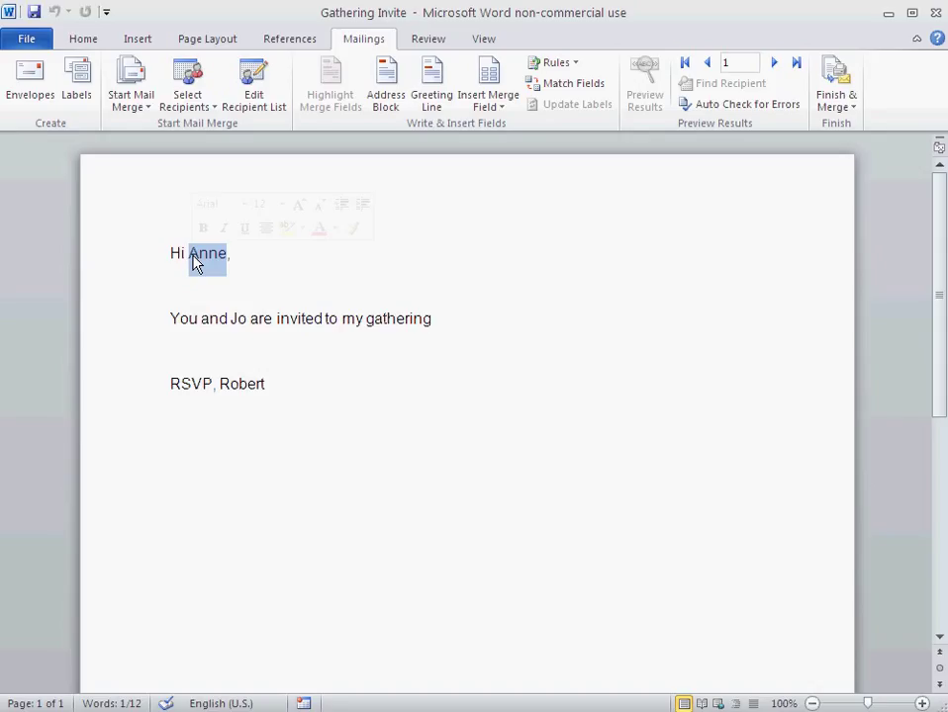
left_click(505, 109)
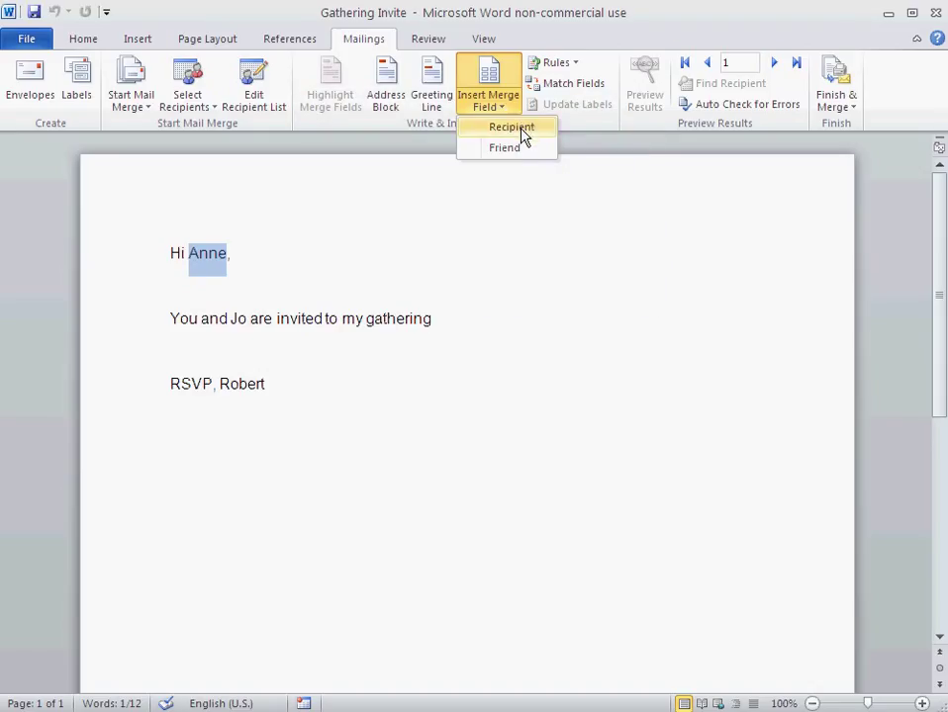
left_click(522, 128)
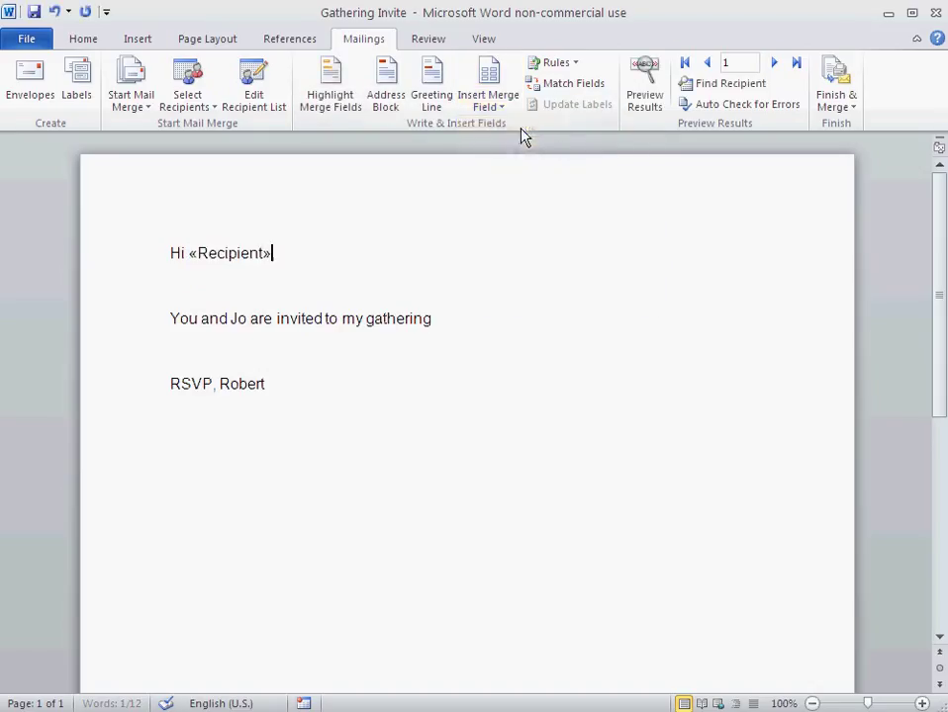
- Replace the friend's name after "You and" in the invitation sentence with the Friend merge field
double_click(236, 318)
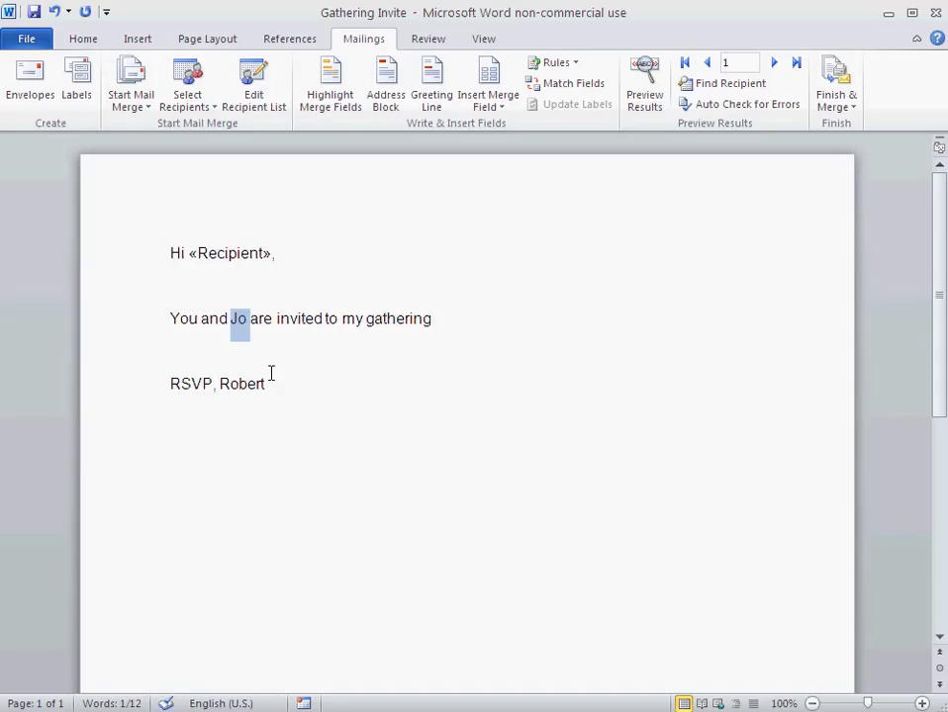
left_click(501, 109)
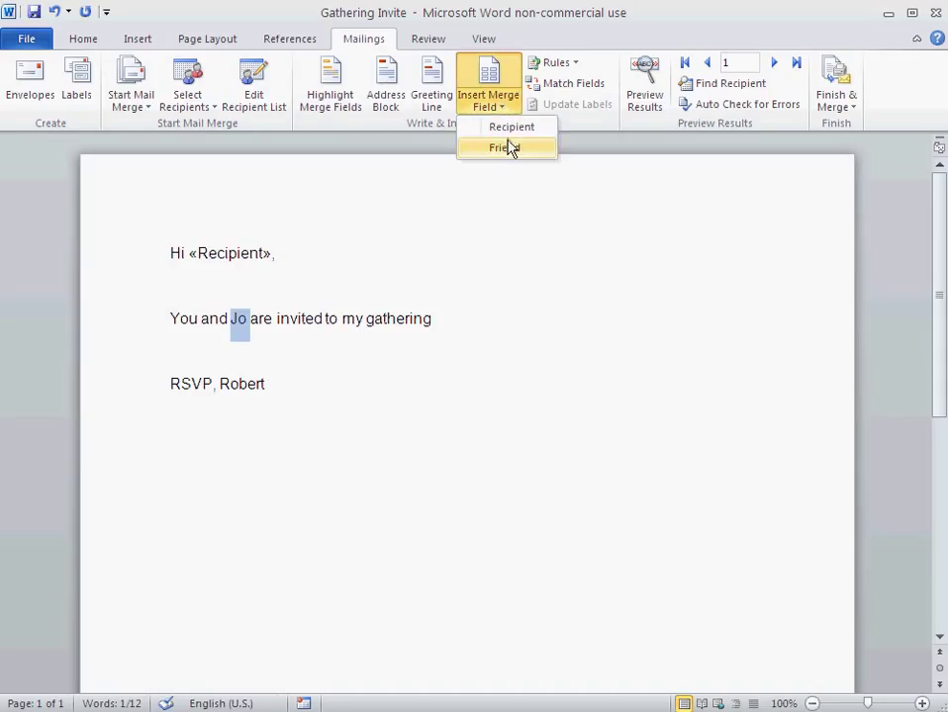
left_click(196, 342)
left_click(249, 353)
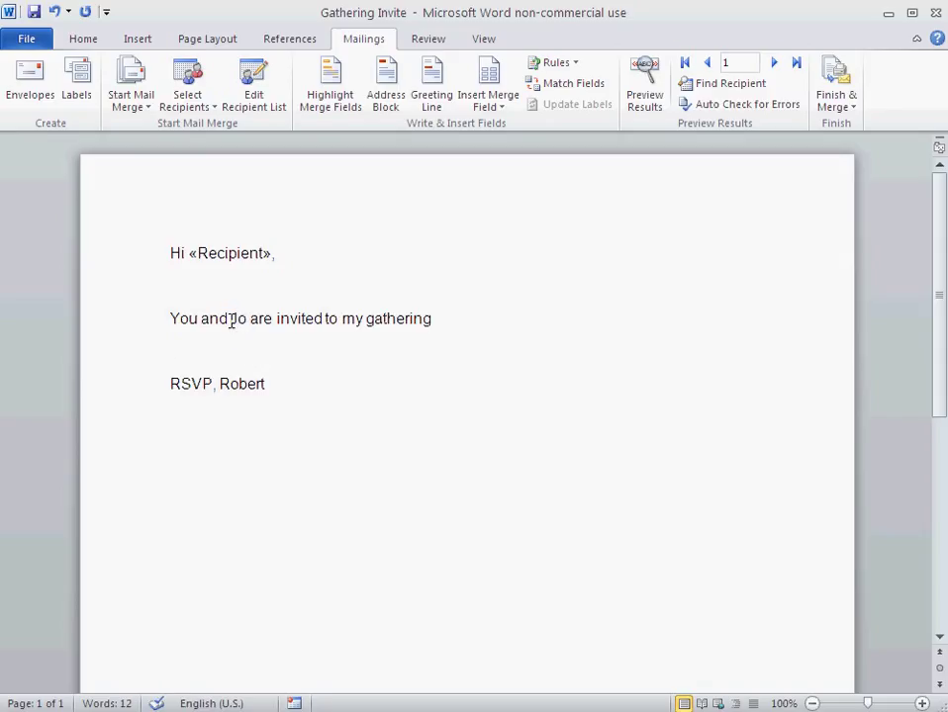
left_click(233, 318)
double_click(237, 320)
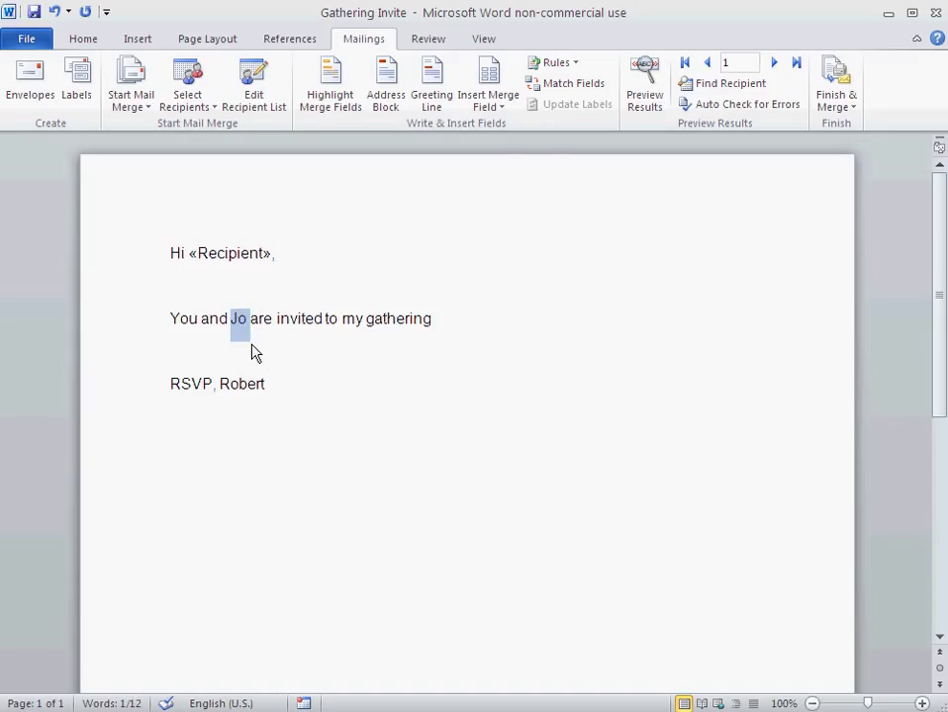
left_click(497, 107)
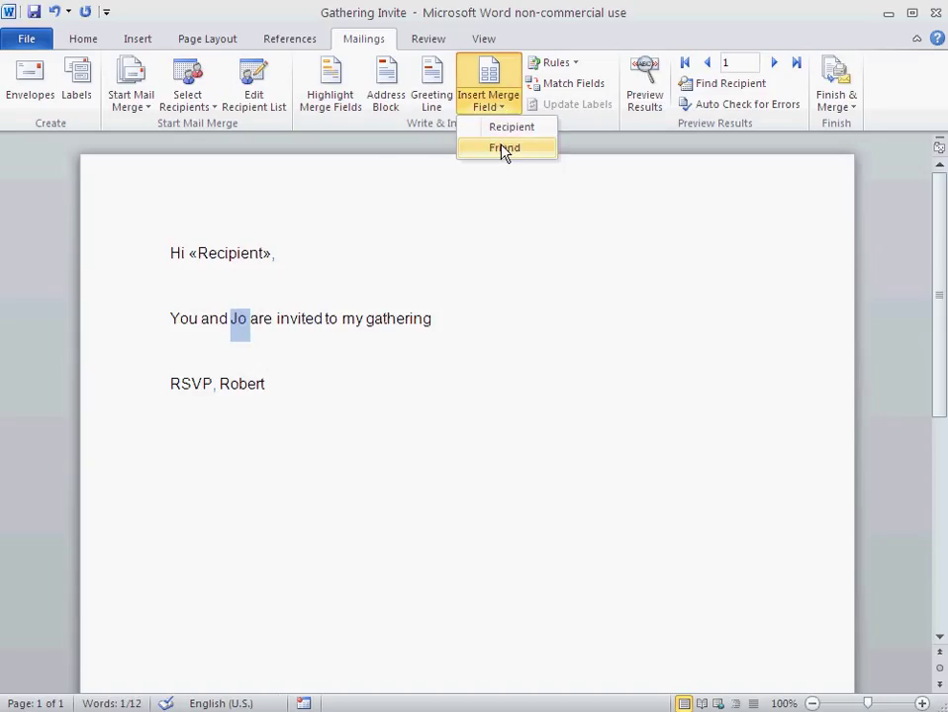
left_click(504, 148)
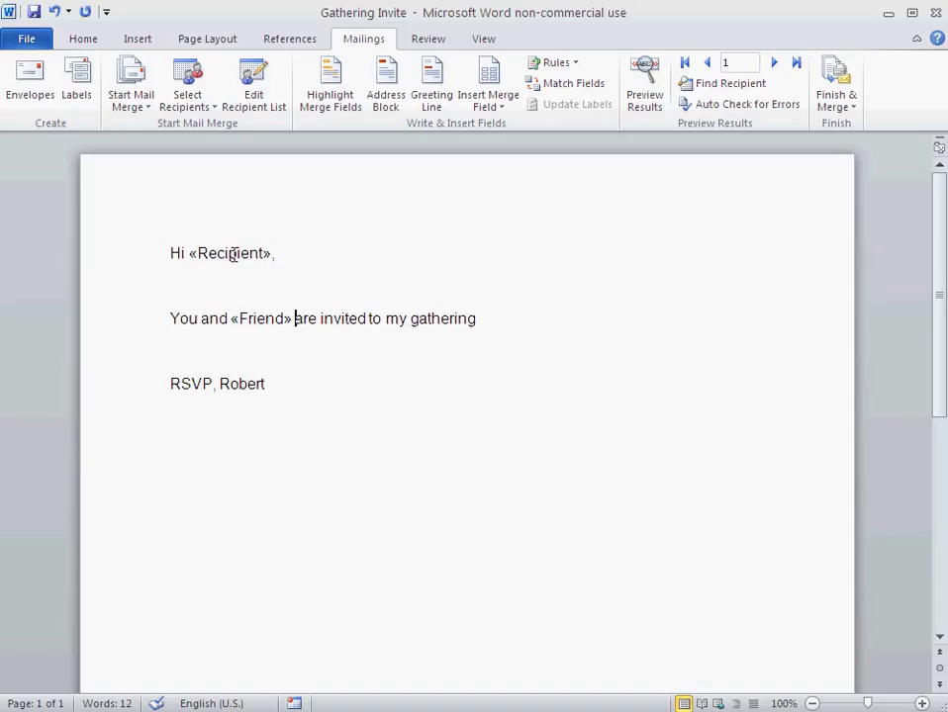
- Preview the merge results, stepping forward through the invitations to record 5 and going back to the first record
left_click(646, 102)
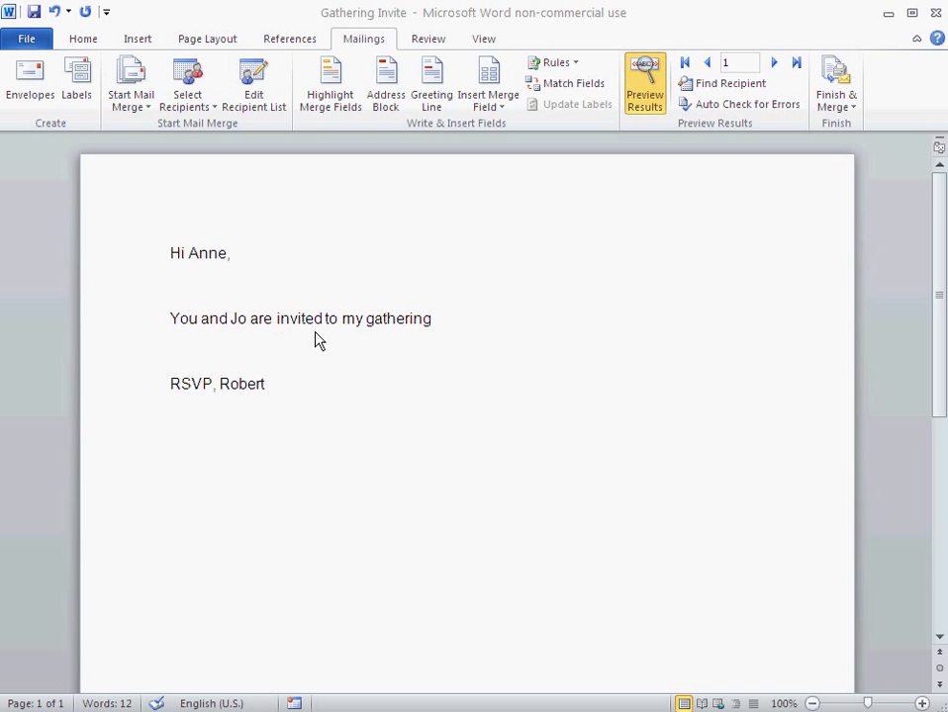
left_click(775, 65)
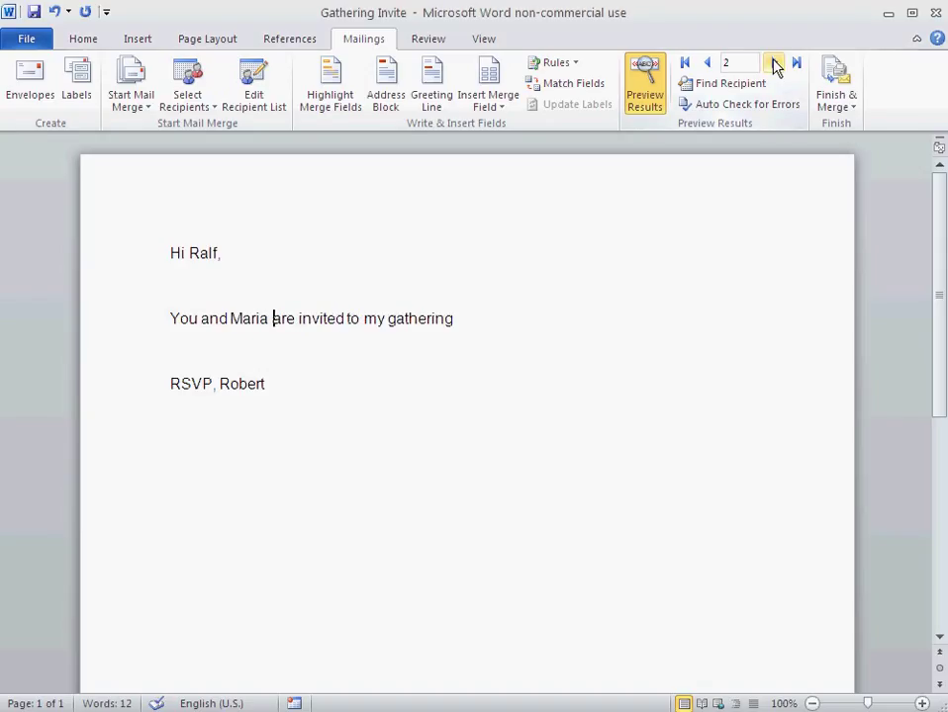
left_click(776, 65)
left_click(776, 65)
left_click(776, 64)
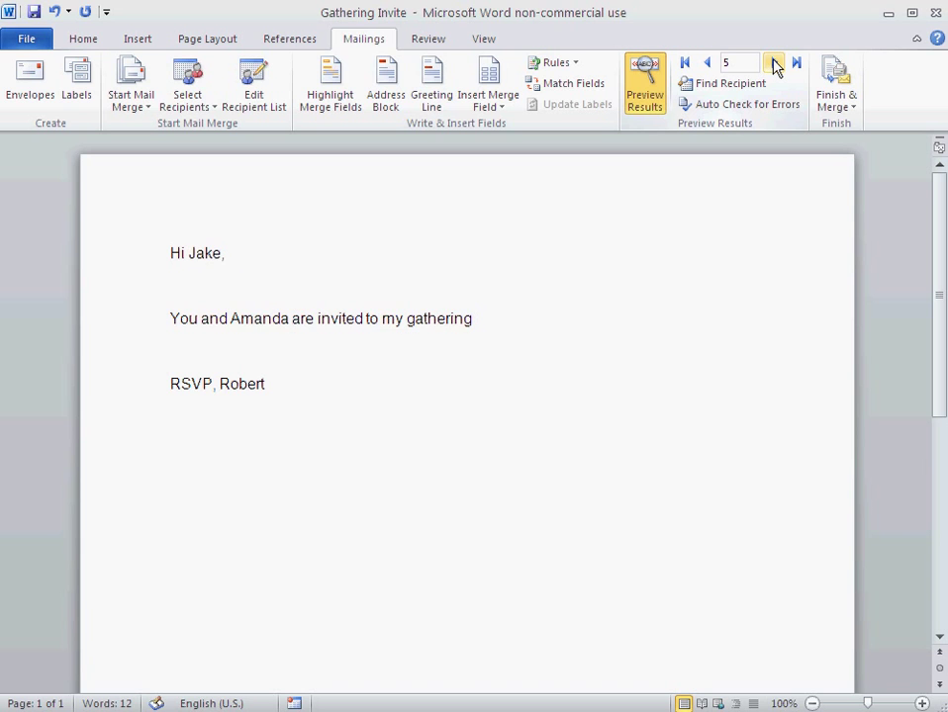
left_click(706, 64)
left_click(708, 65)
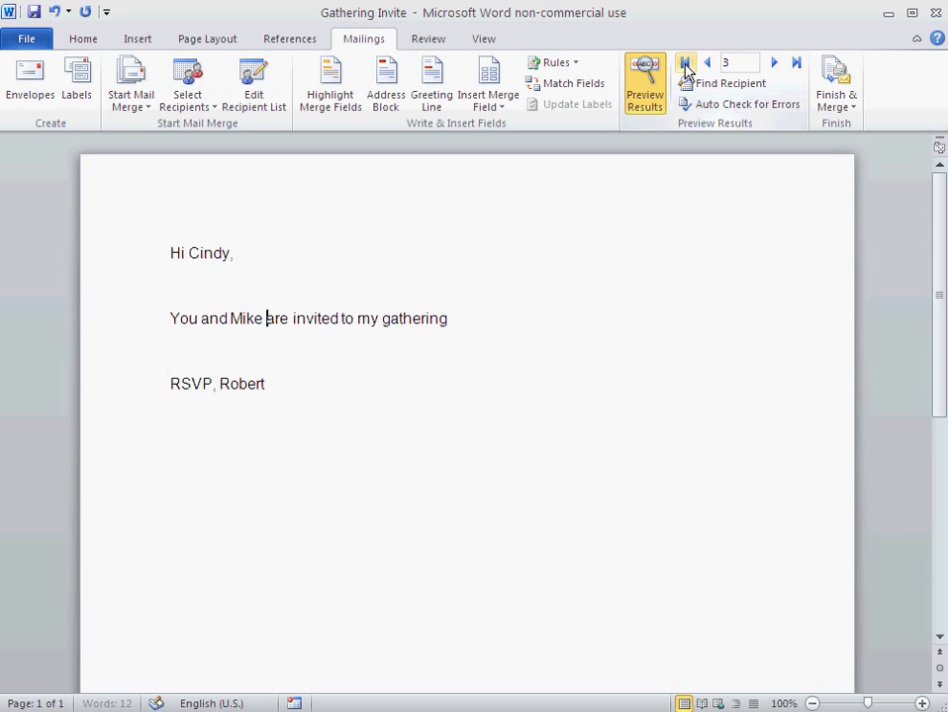
left_click(685, 64)
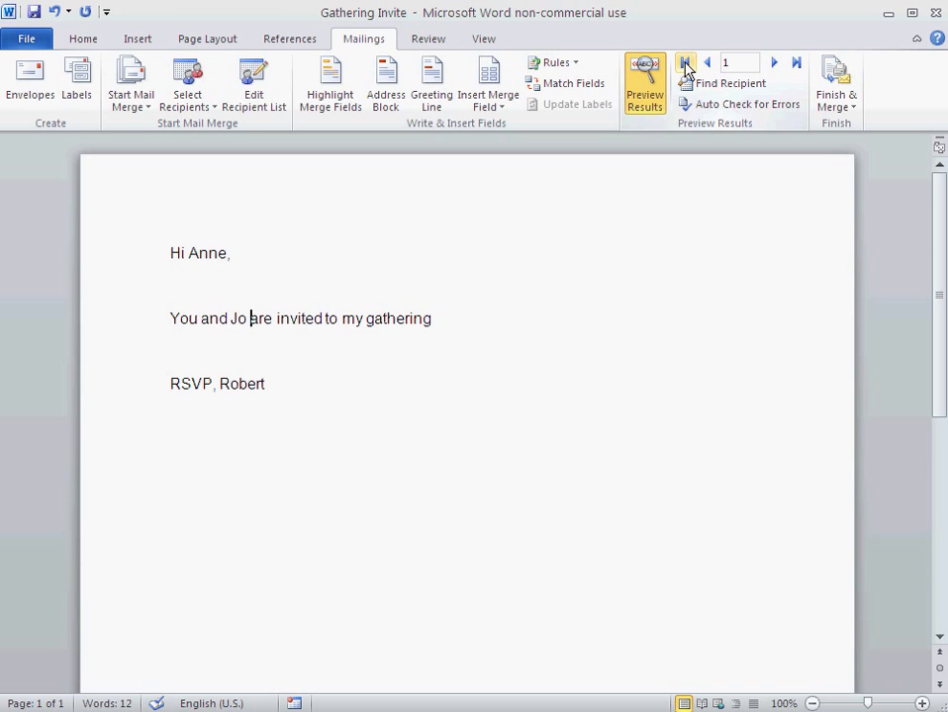
- Browse the previewed invitations between the last and third records, and switch to the Contacts workbook in Excel to compare the names
left_click(796, 64)
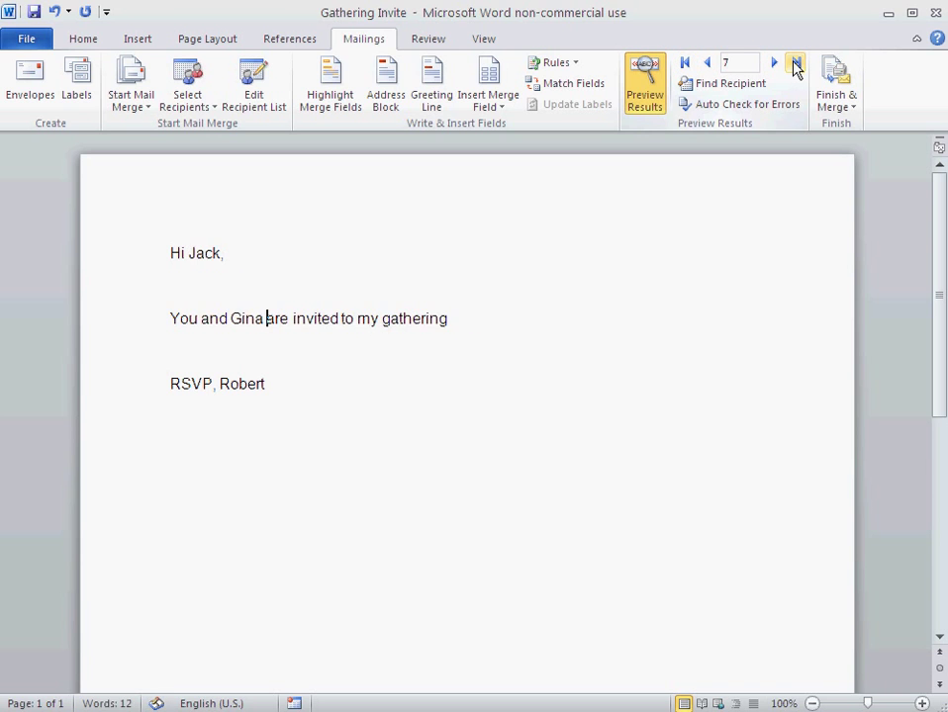
left_click(706, 63)
left_click(706, 63)
left_click(706, 64)
left_click(773, 64)
left_click(774, 64)
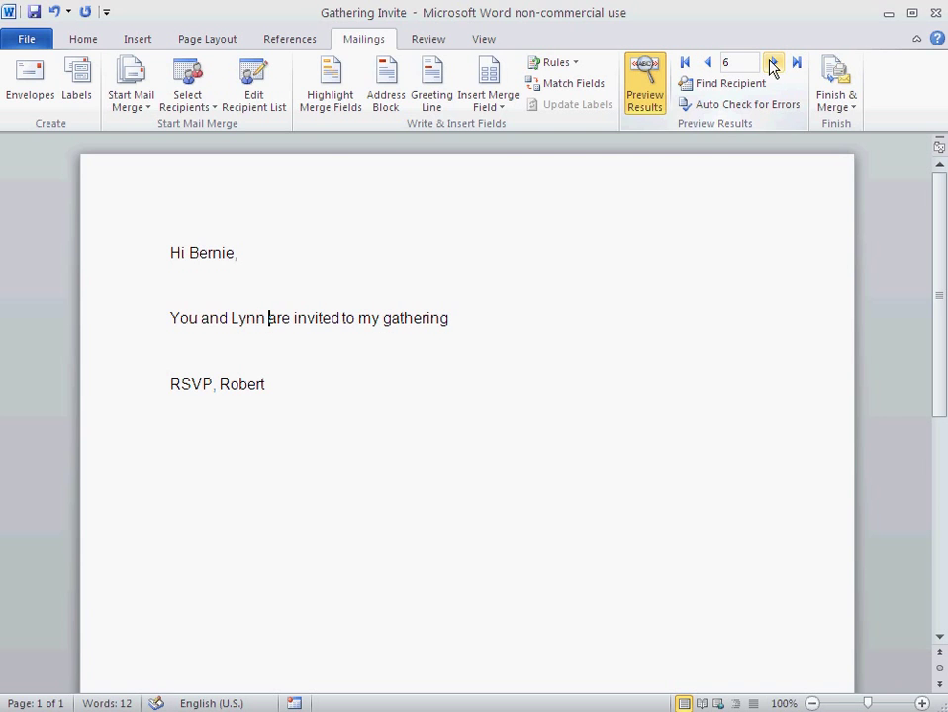
left_click(706, 64)
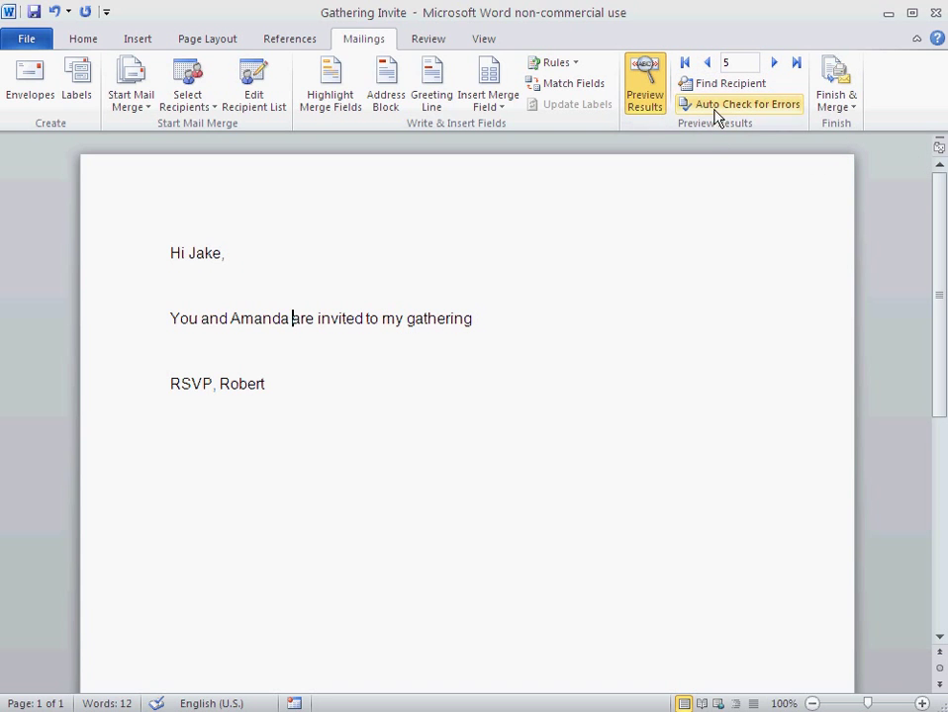
left_click(706, 63)
left_click(706, 63)
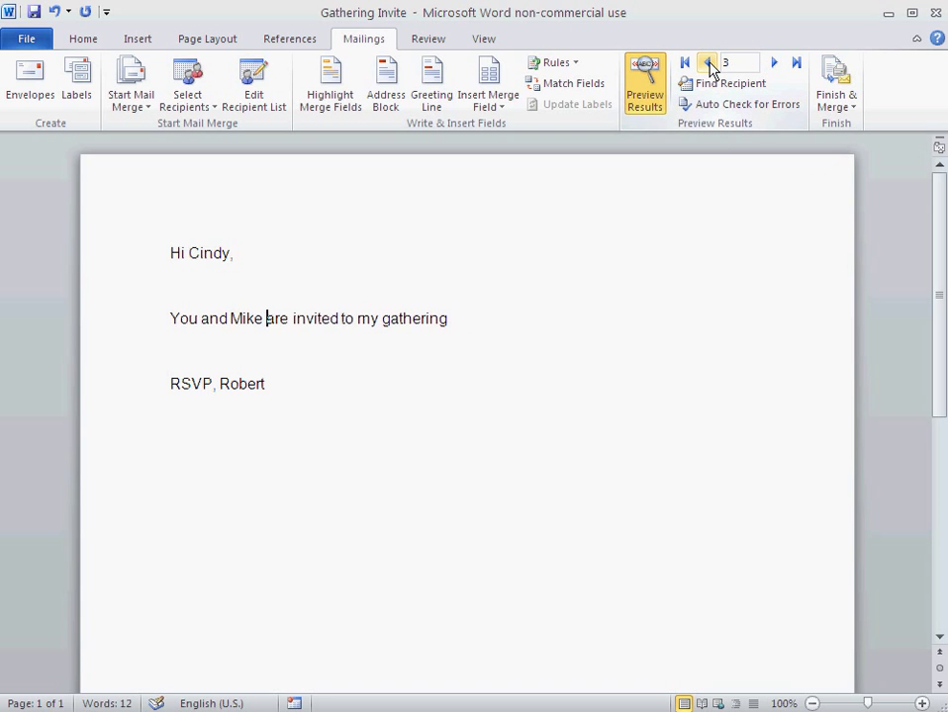
left_click(794, 64)
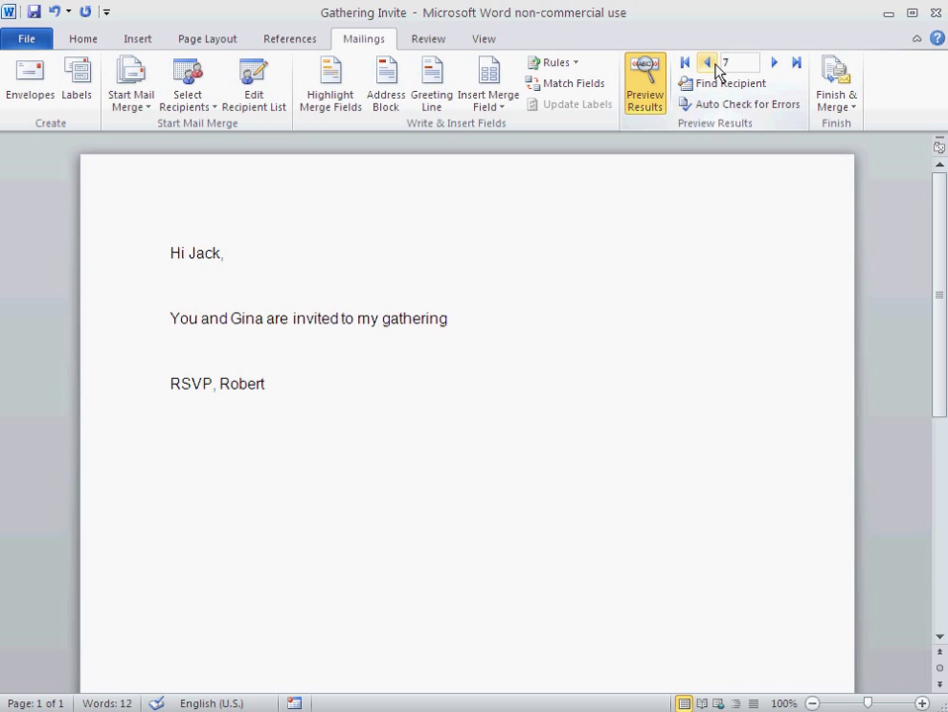
key("alt+Tab")
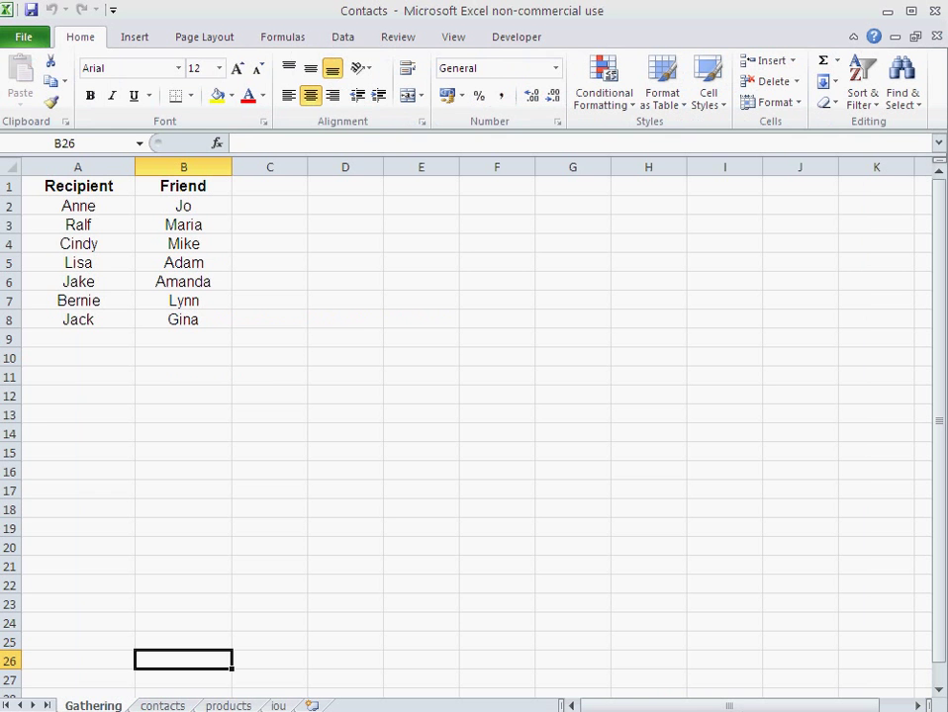
- Examine the recipient rows and the Recipient and Friend columns of the Gathering sheet, and switch back to the invitation in Word
left_click(44, 318)
left_click(46, 300)
left_click(47, 282)
left_click(47, 265)
left_click(49, 247)
left_click(50, 224)
left_click(28, 207)
left_click_drag(16, 207, 17, 212)
left_click(11, 229)
left_click(12, 205)
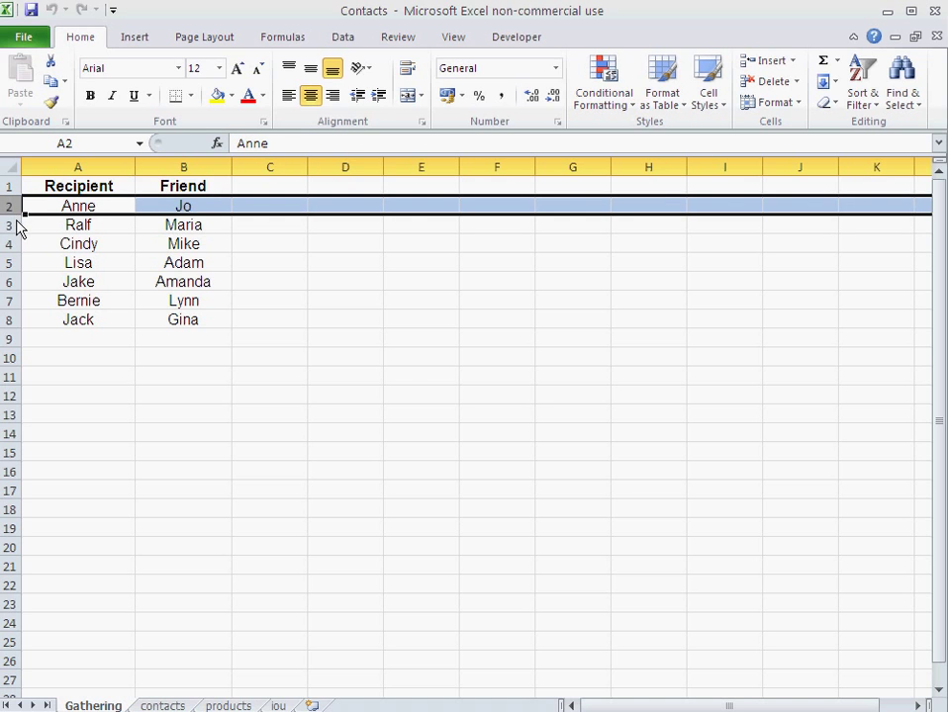
left_click(78, 167)
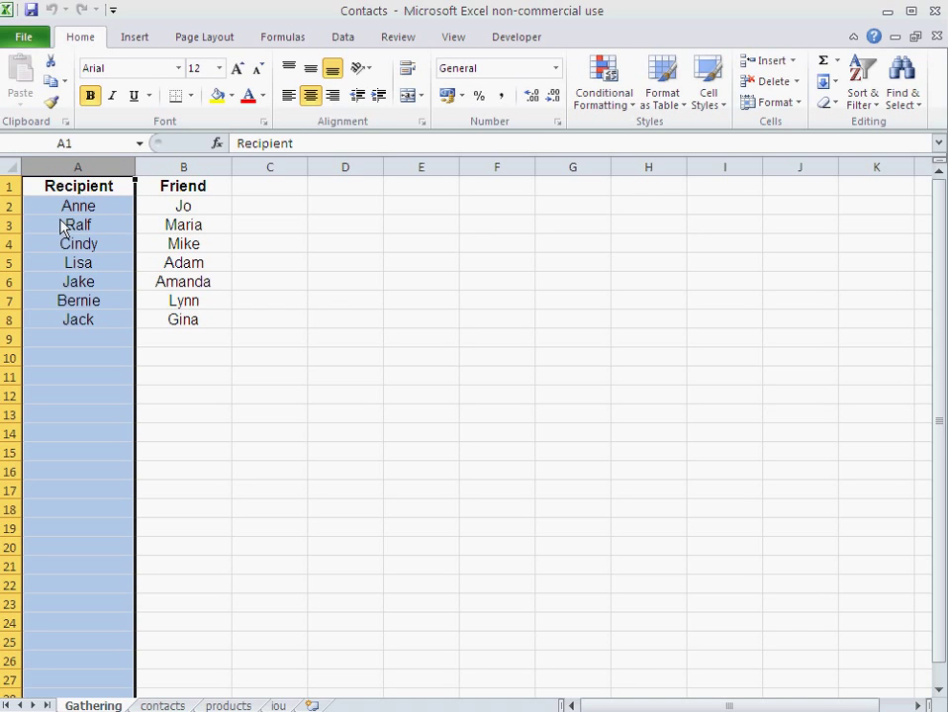
left_click(181, 168)
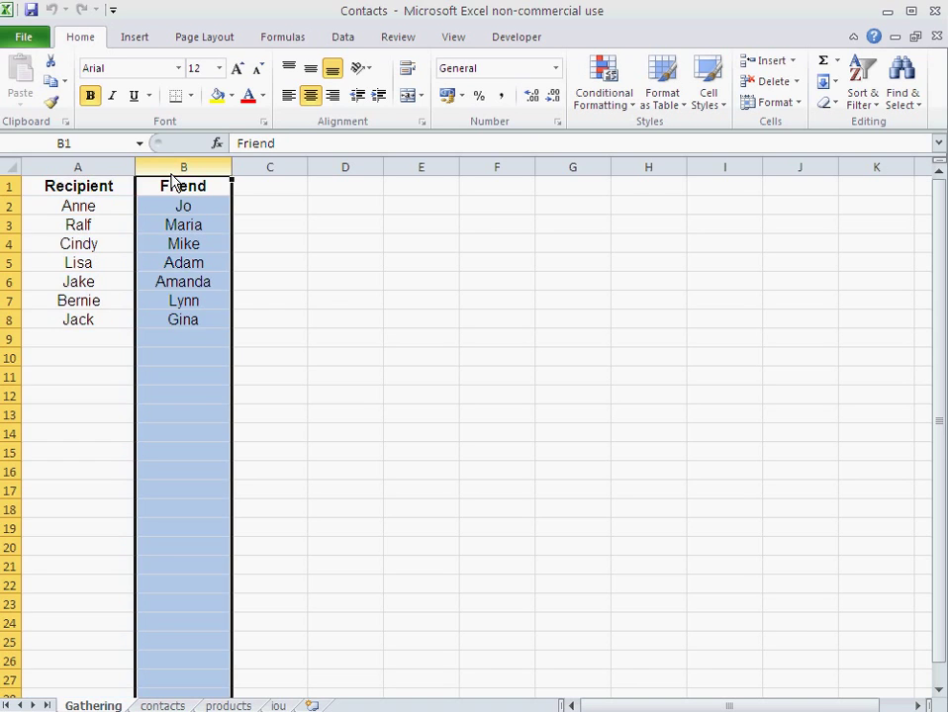
left_click(9, 208)
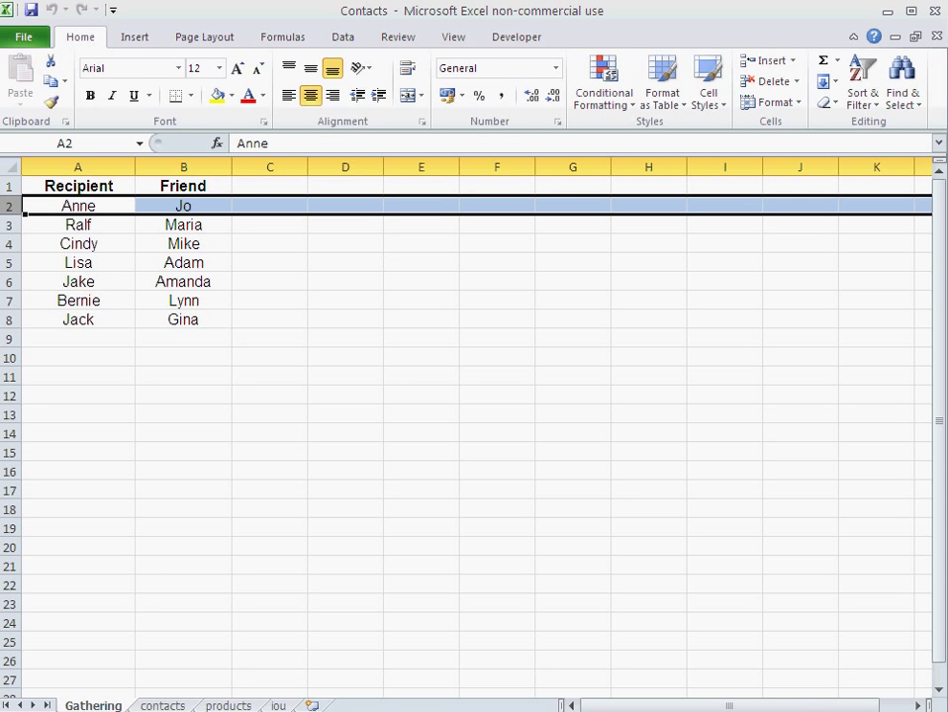
key("alt+Tab")
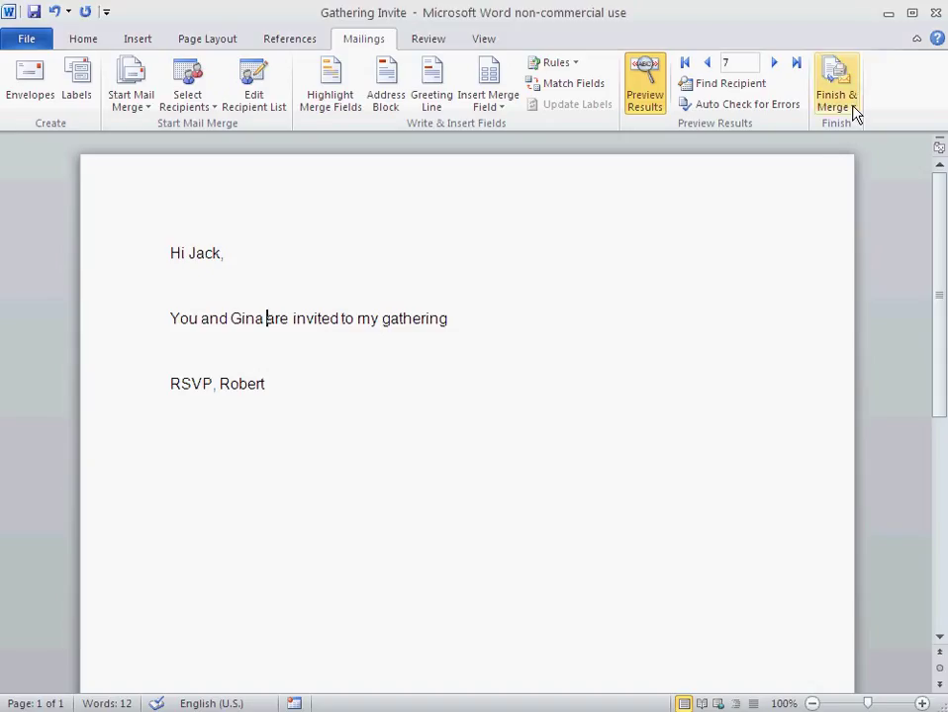
left_click(853, 111)
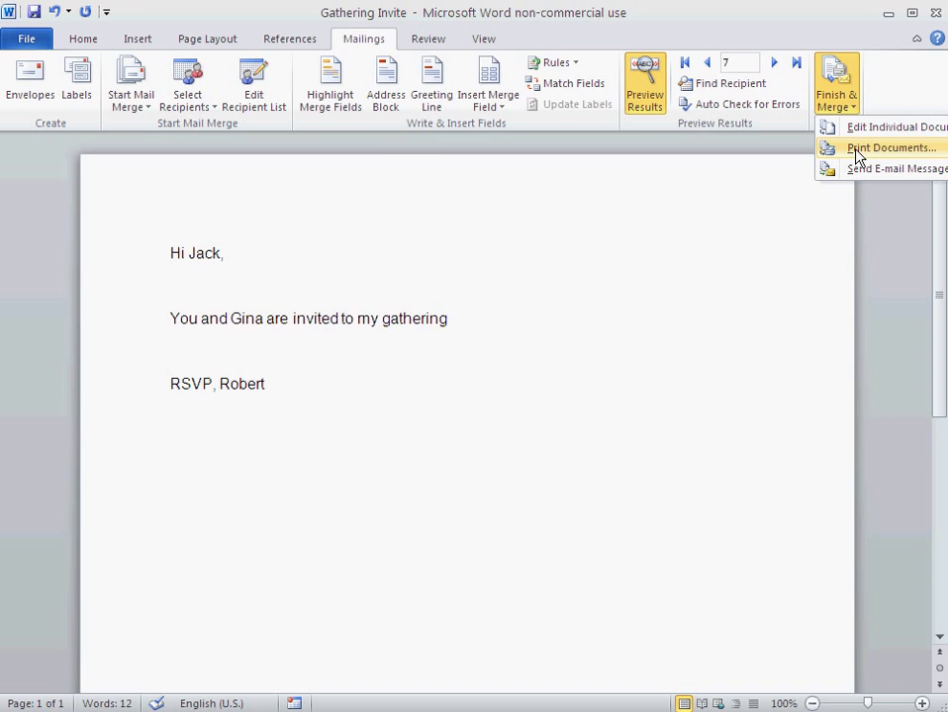
left_click(857, 152)
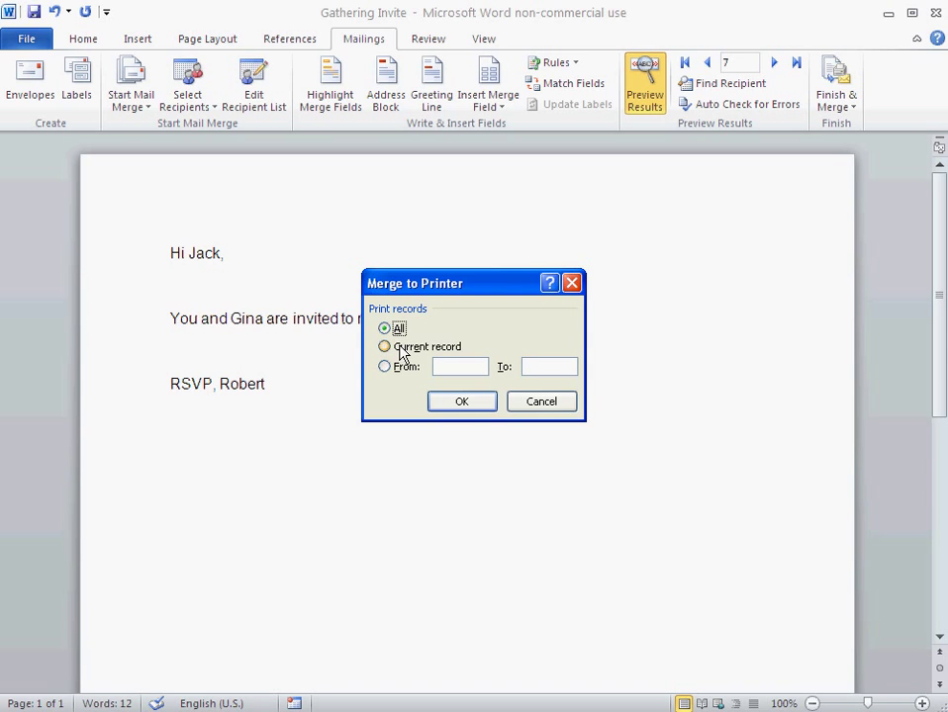
left_click(400, 348)
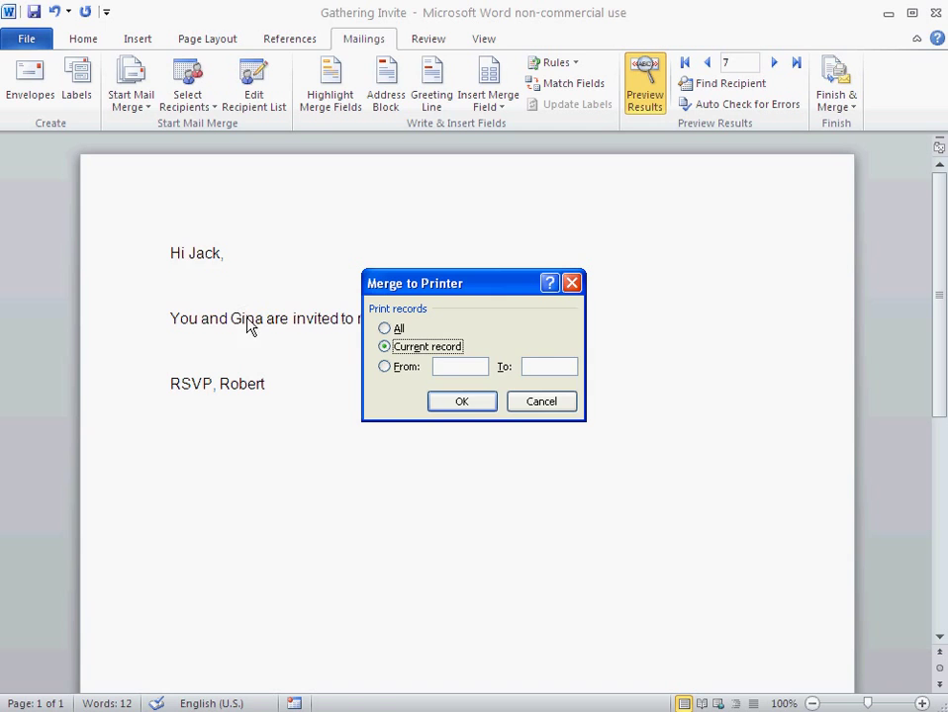
left_click(467, 368)
left_click(385, 331)
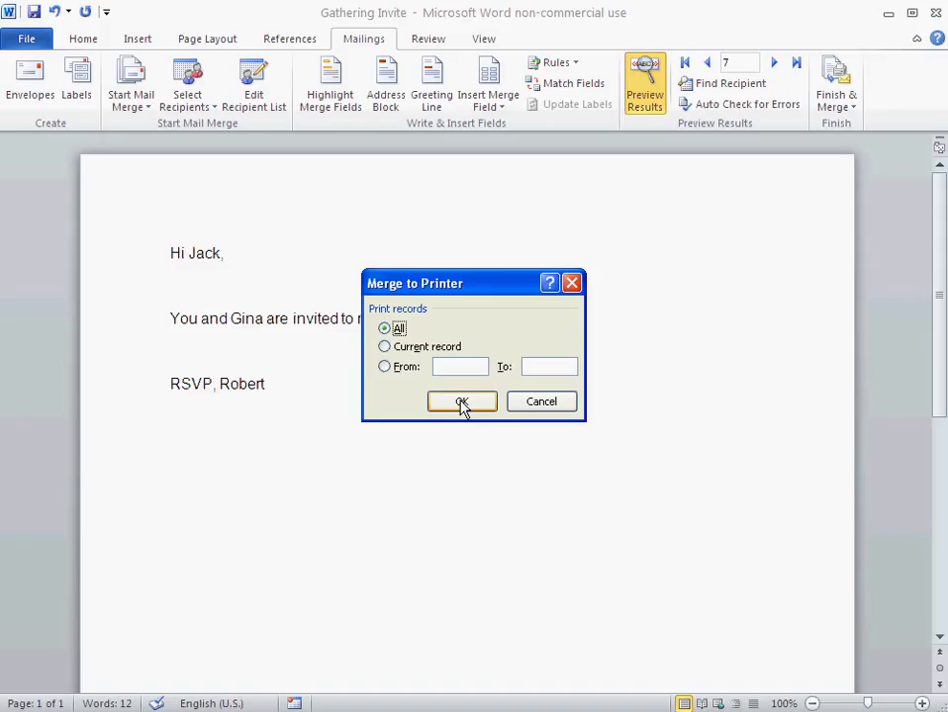
left_click(539, 405)
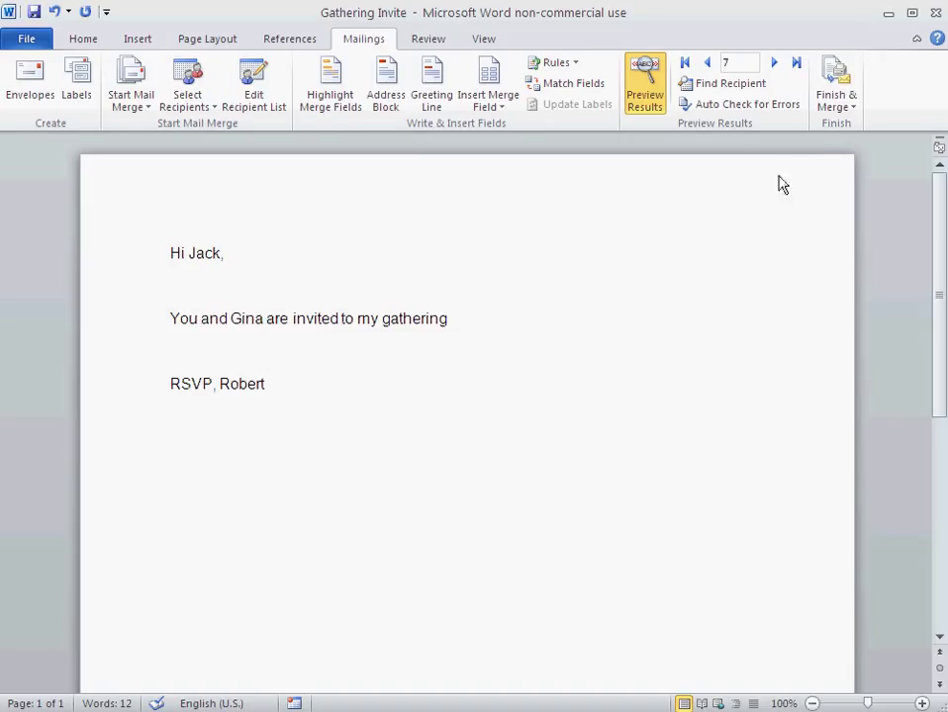
- Finish the merge by generating a new document of individual letters for all records
left_click(851, 107)
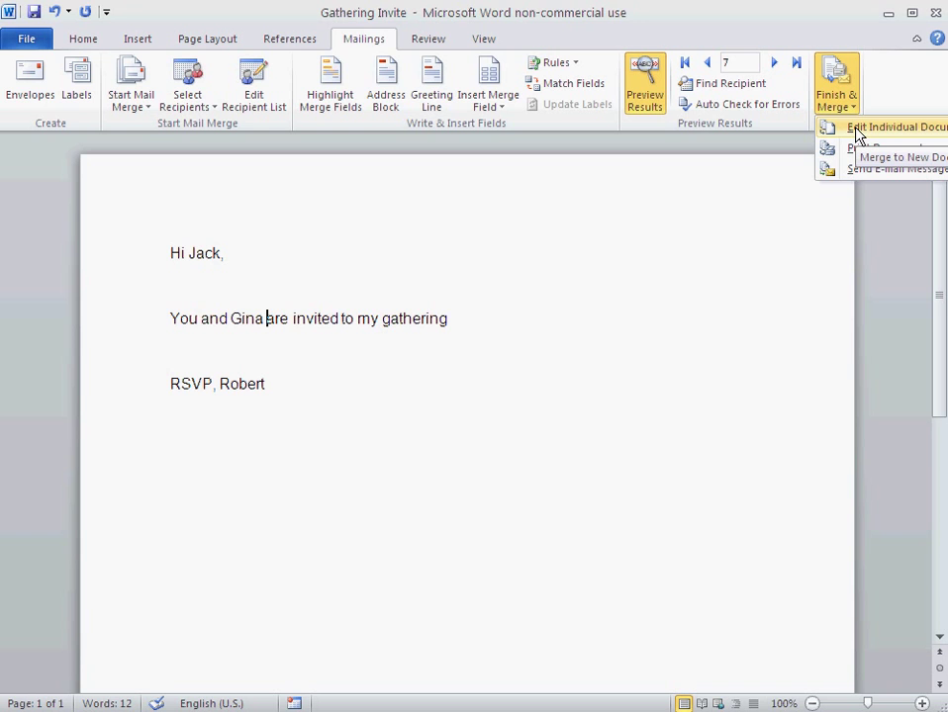
left_click(856, 135)
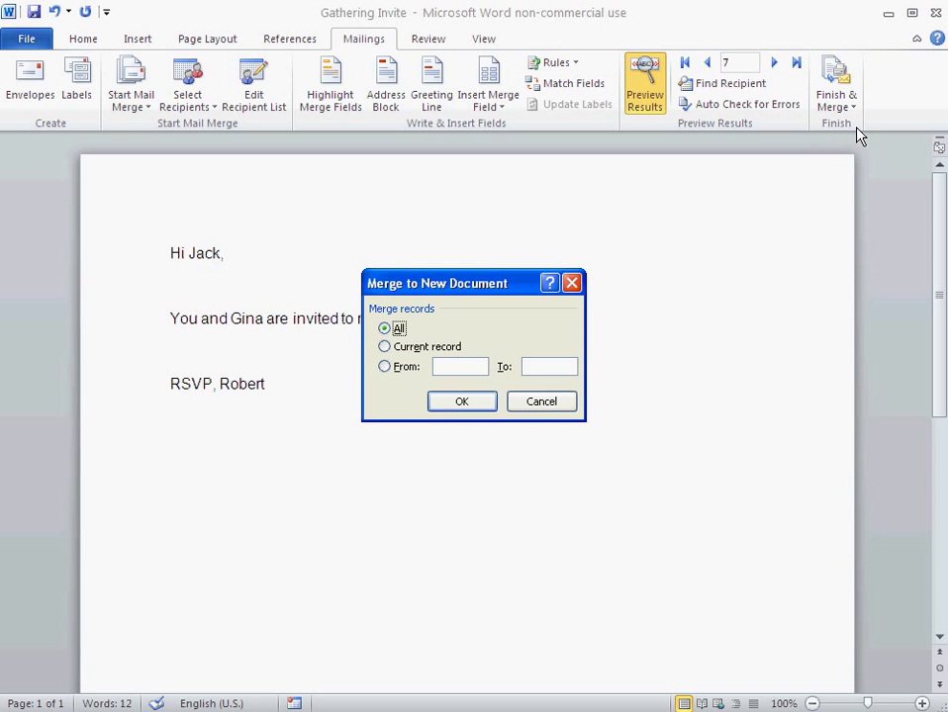
left_click(464, 406)
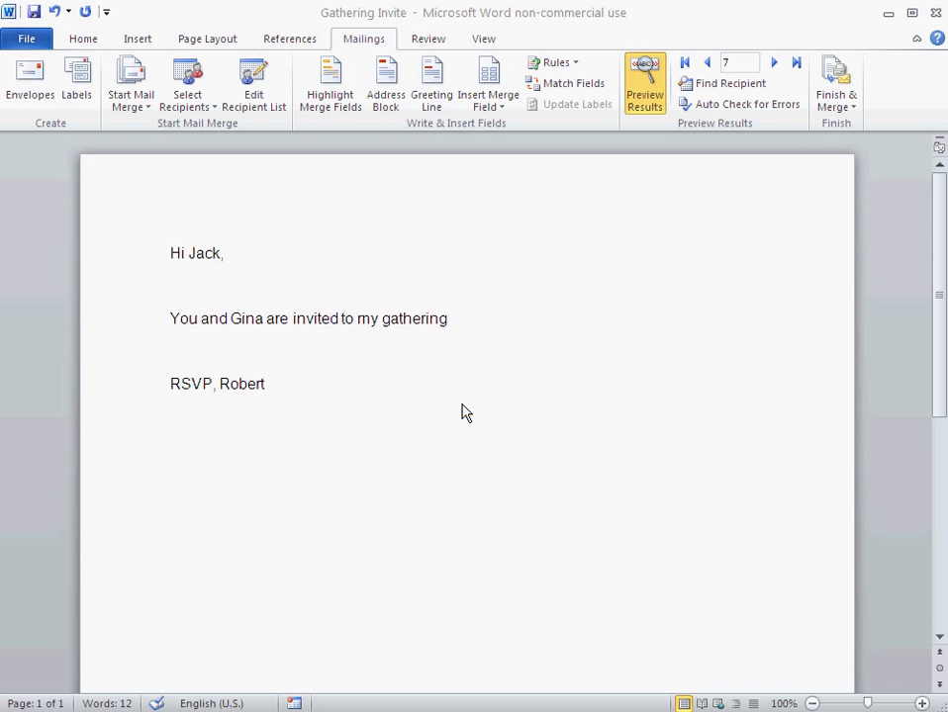
left_click_drag(412, 40, 383, 15)
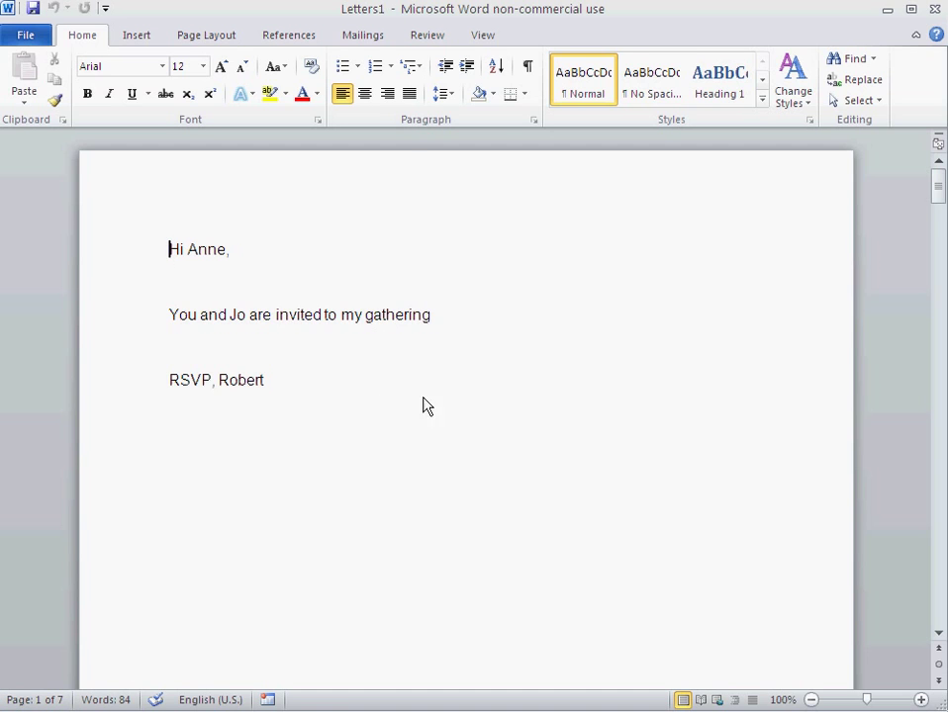
- Look through the merged letters and close the document without saving it
left_click_drag(937, 190, 925, 324)
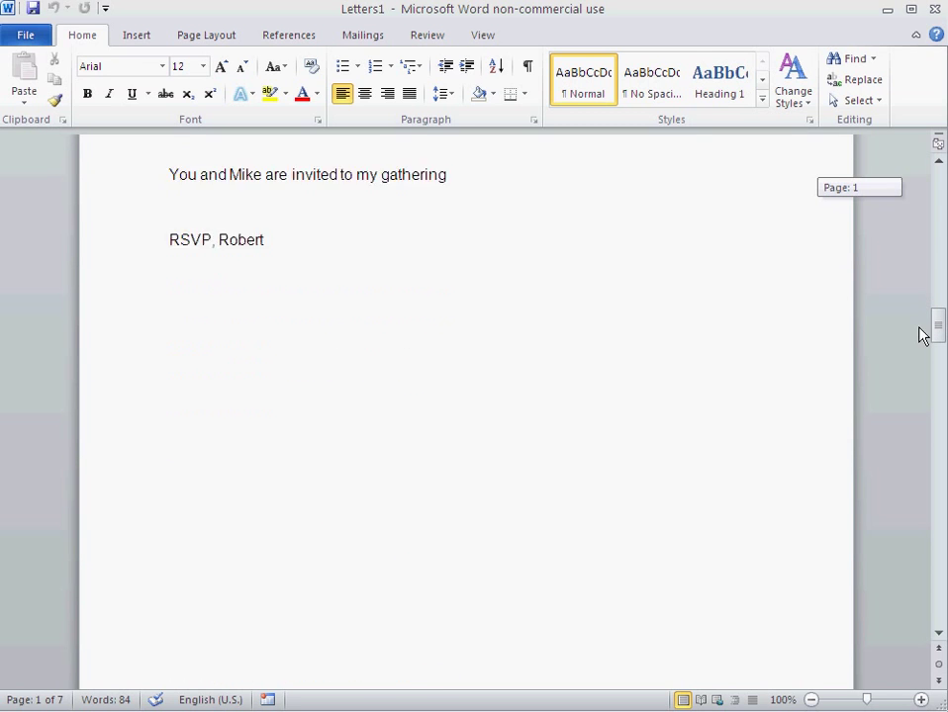
left_click_drag(920, 336, 920, 198)
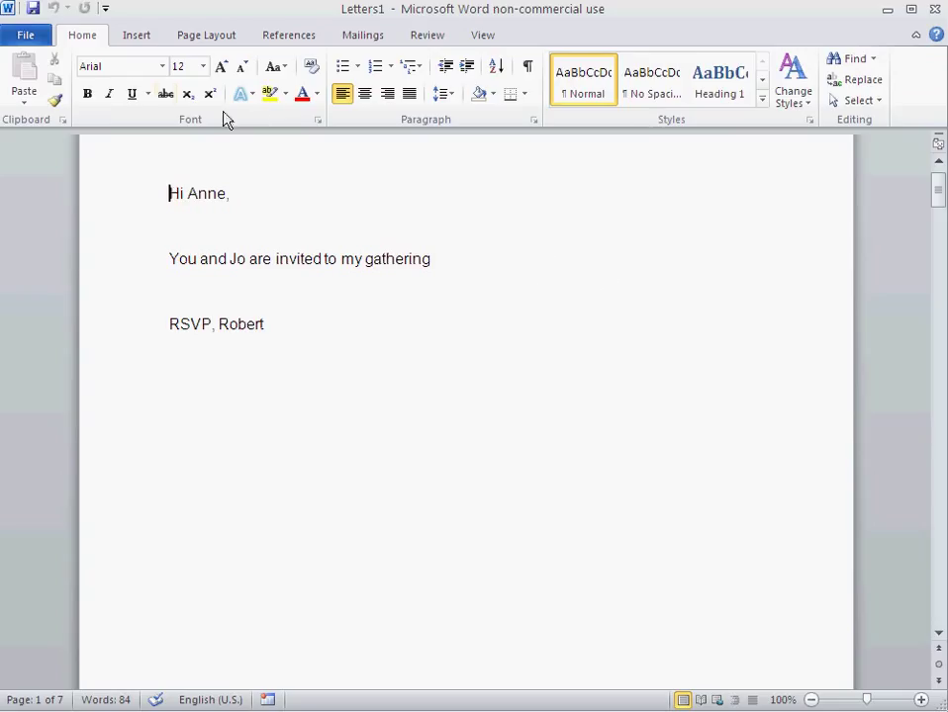
left_click(935, 12)
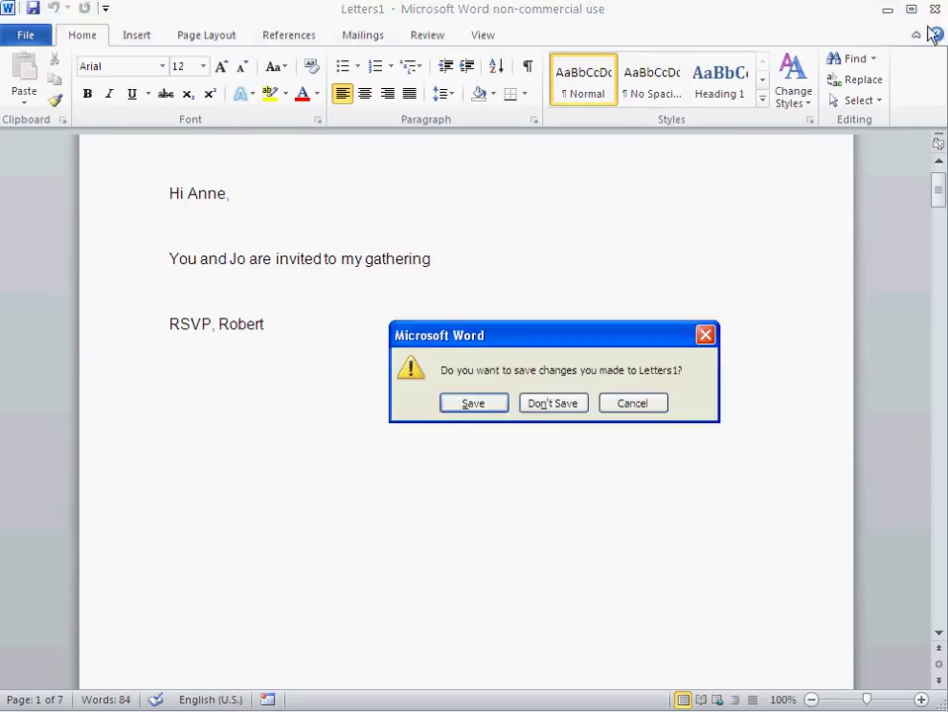
left_click(552, 404)
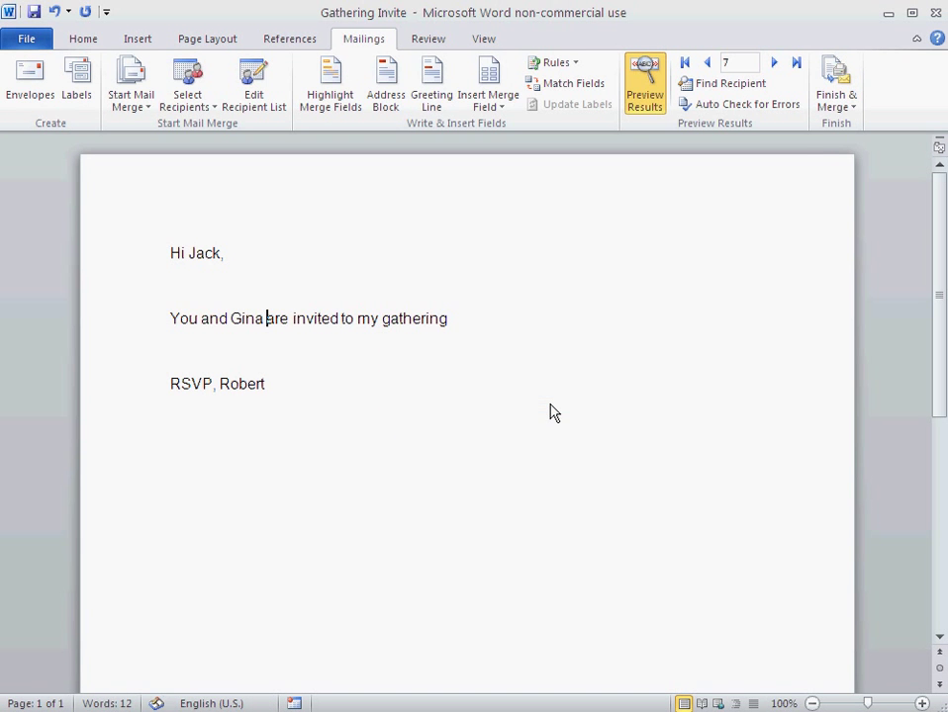
- Merge all records into a new document of individually editable letters
left_click(839, 101)
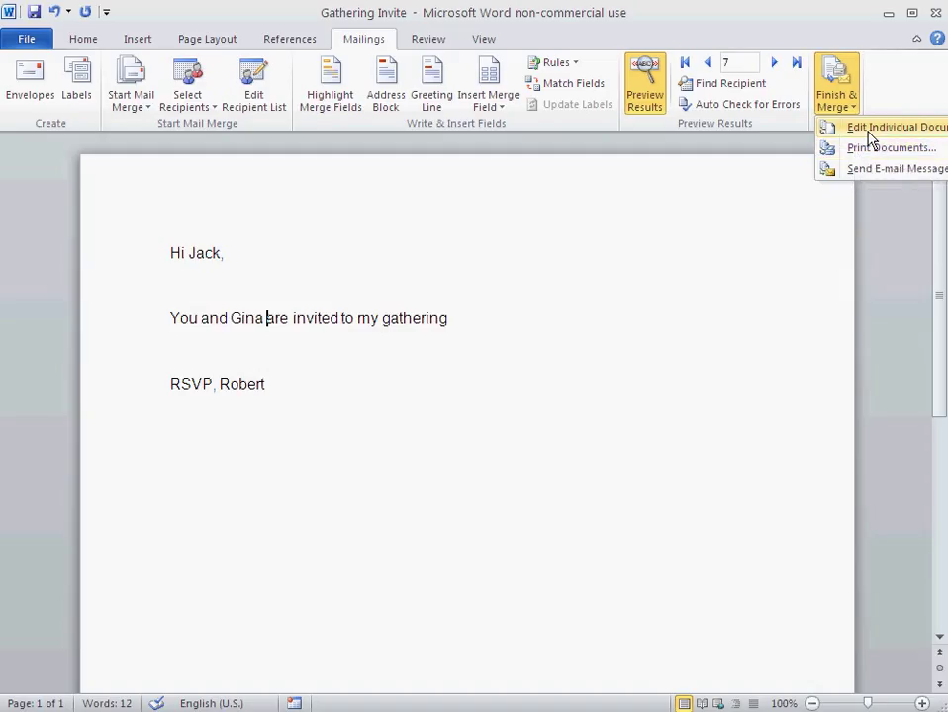
left_click(870, 141)
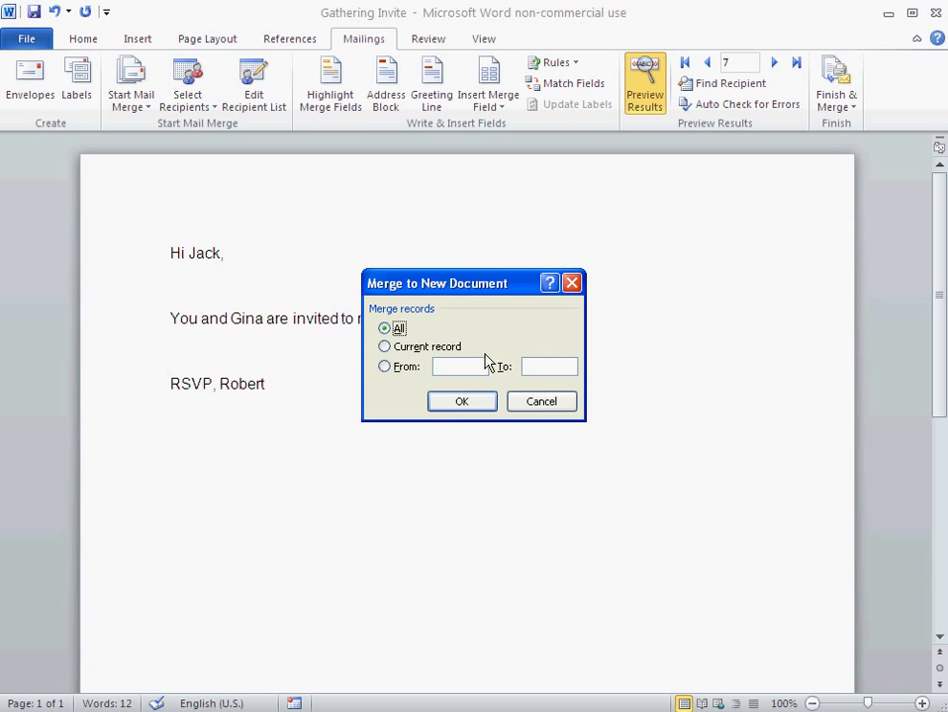
left_click(461, 401)
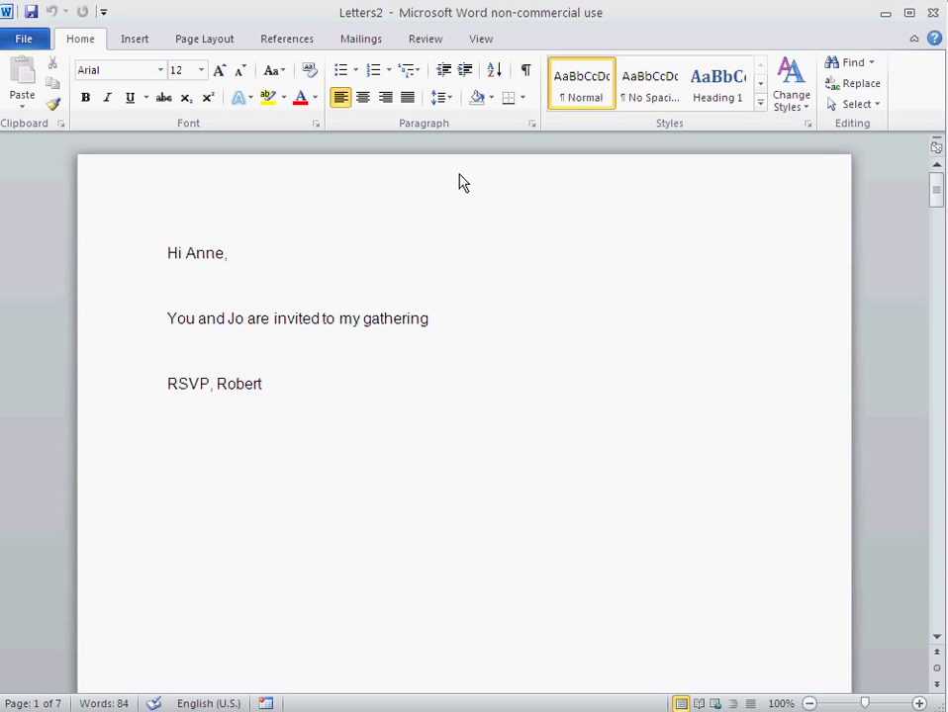
- Add the line "You can bring your dog with you" directly below the invitation sentence in the third letter
scroll(458, 182, "down", 15)
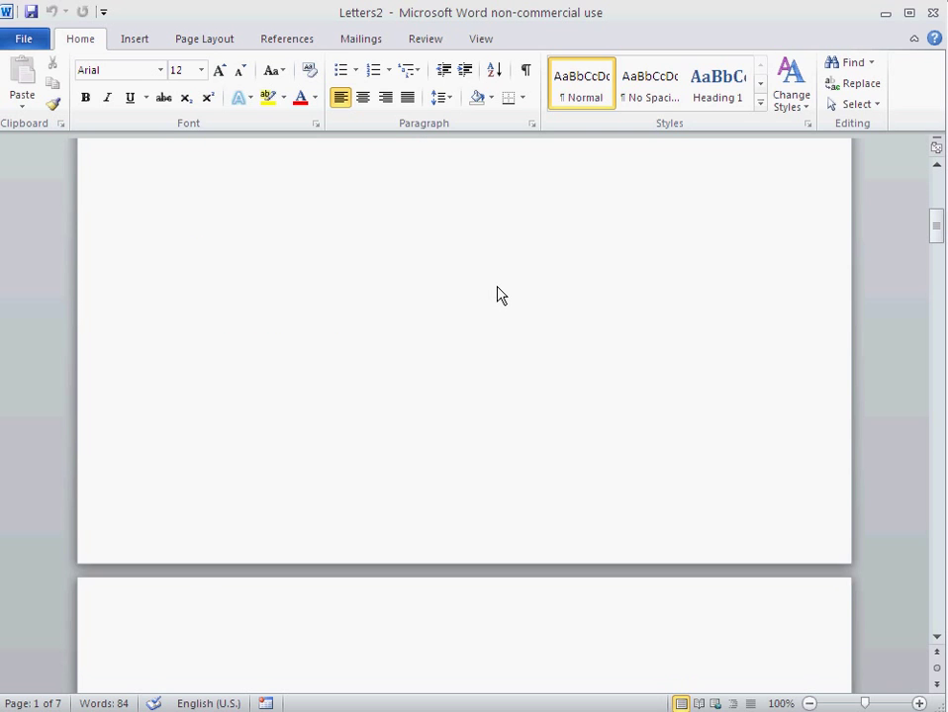
scroll(500, 297, "down", 3)
scroll(495, 319, "up", 12)
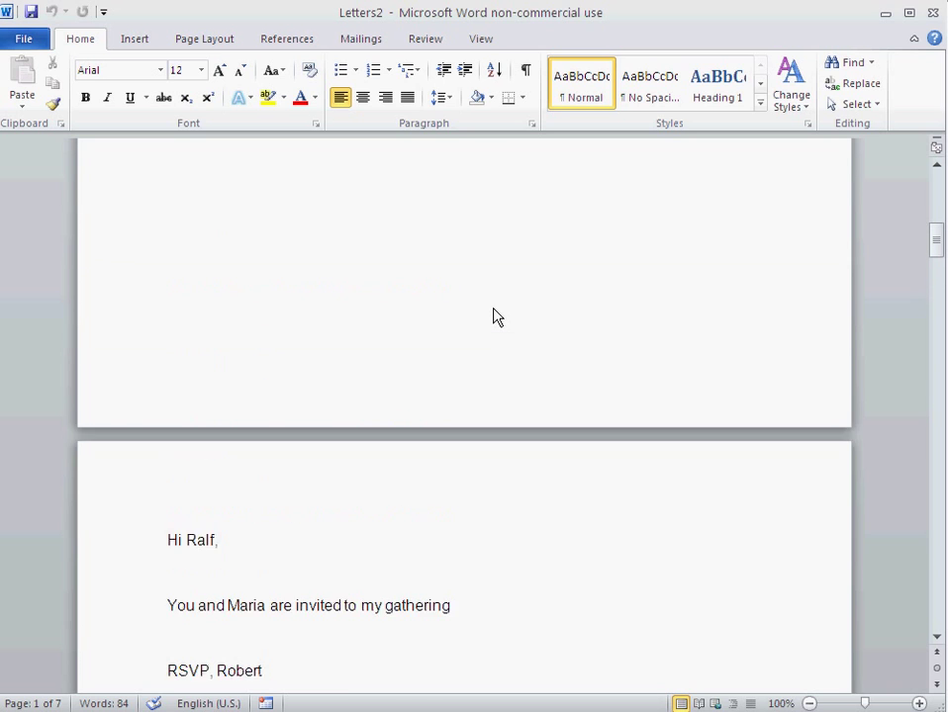
scroll(494, 321, "down", 12)
scroll(496, 324, "down", 20)
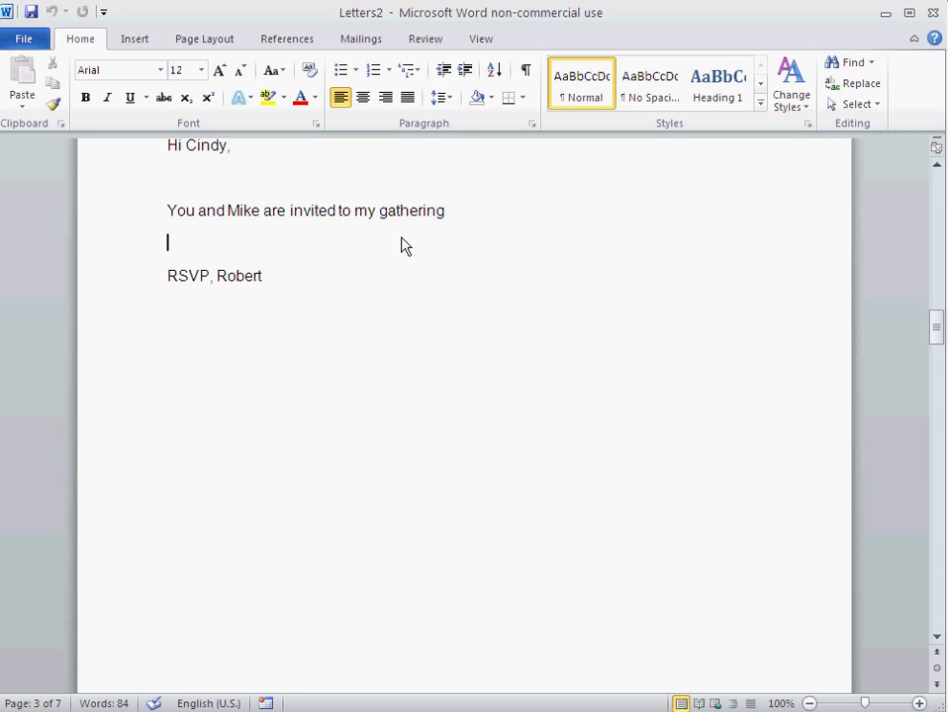
left_click(399, 211)
scroll(396, 297, "up", 2)
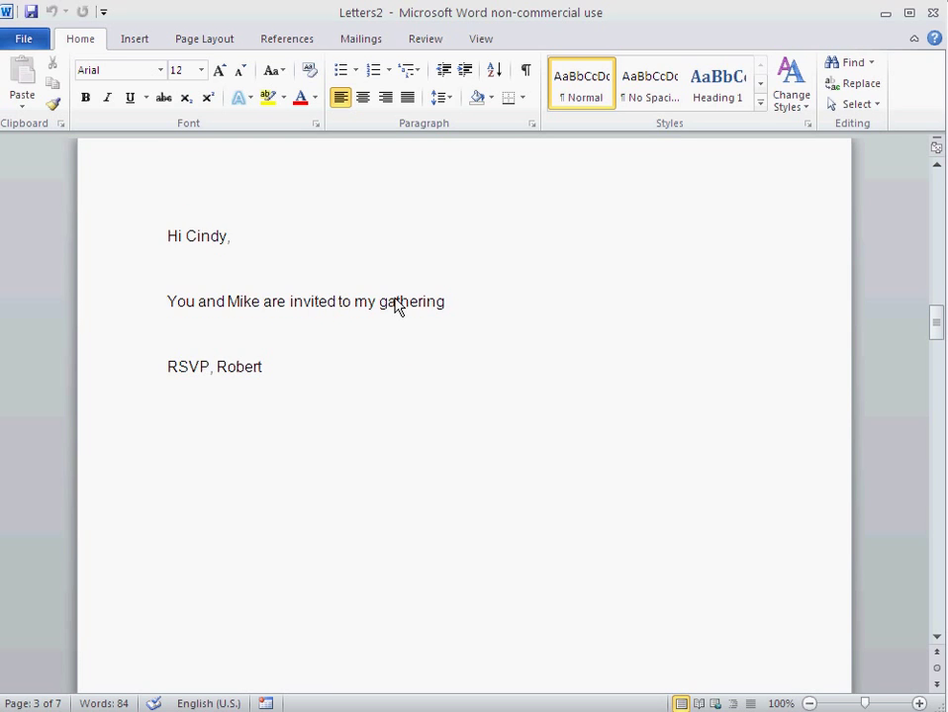
left_click(298, 322)
left_click(471, 315)
key("Return")
type("You can")
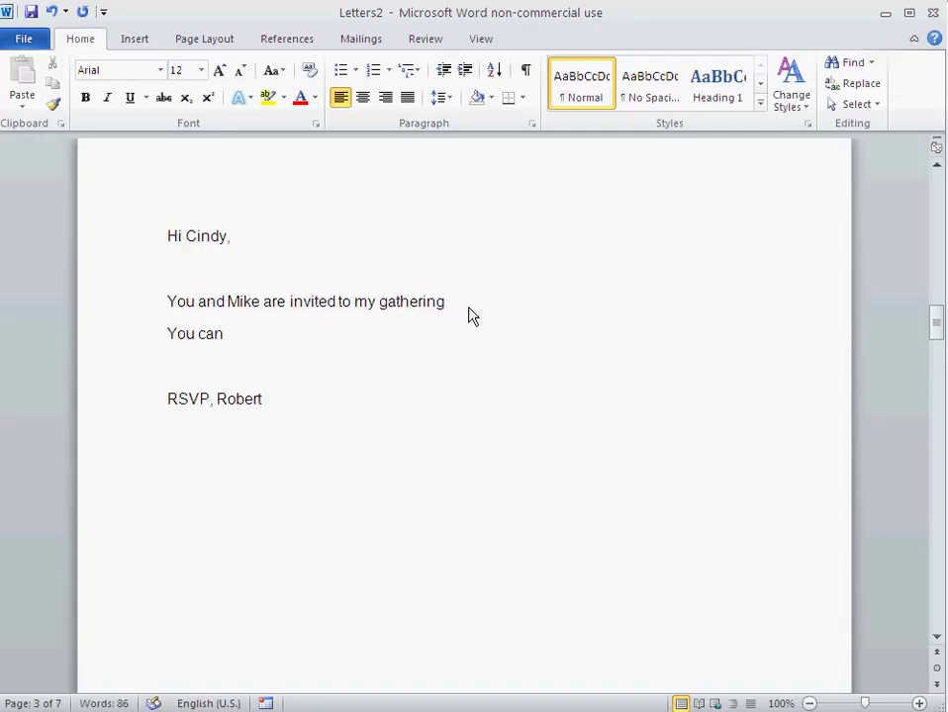
type(" bring you")
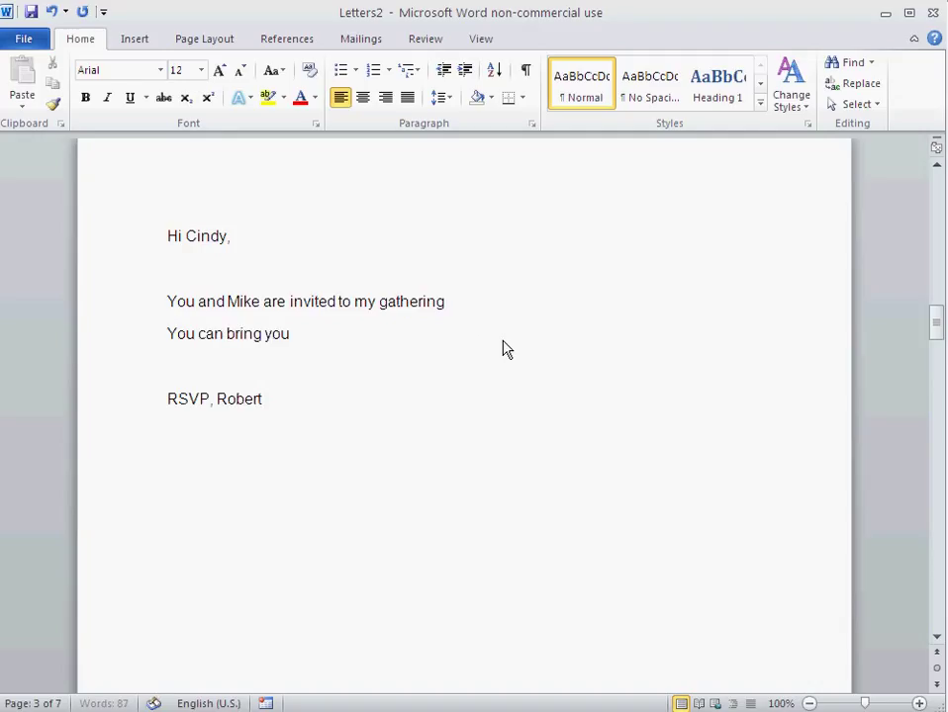
type("r dog with")
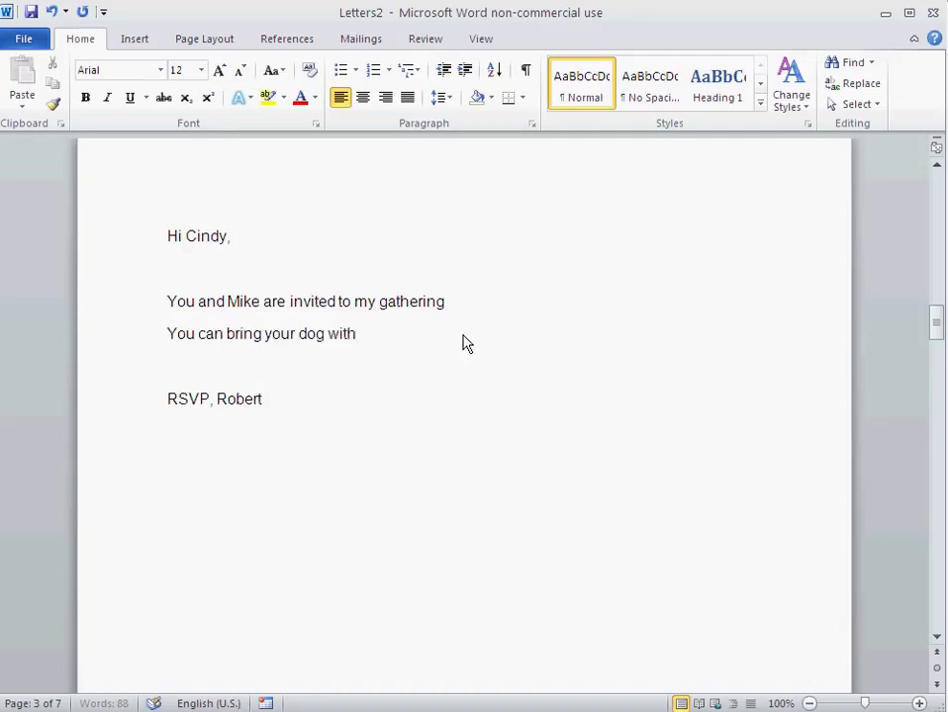
type(" you")
- Compare the letters before and after the edited third letter to check which ones contain the dog line
scroll(356, 463, "up", 8)
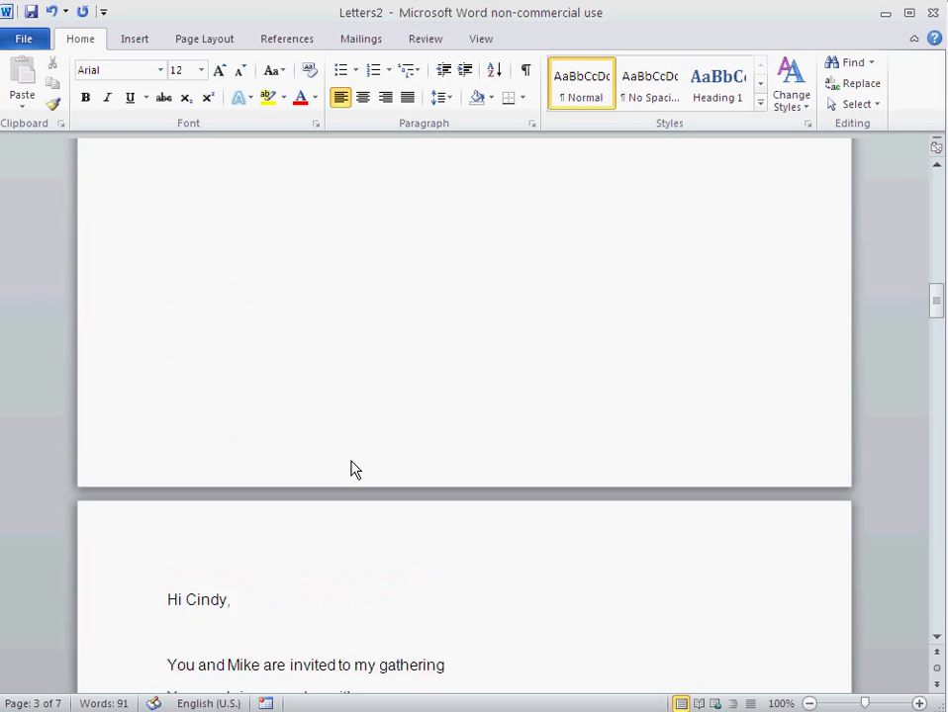
scroll(356, 470, "up", 12)
scroll(354, 473, "down", 15)
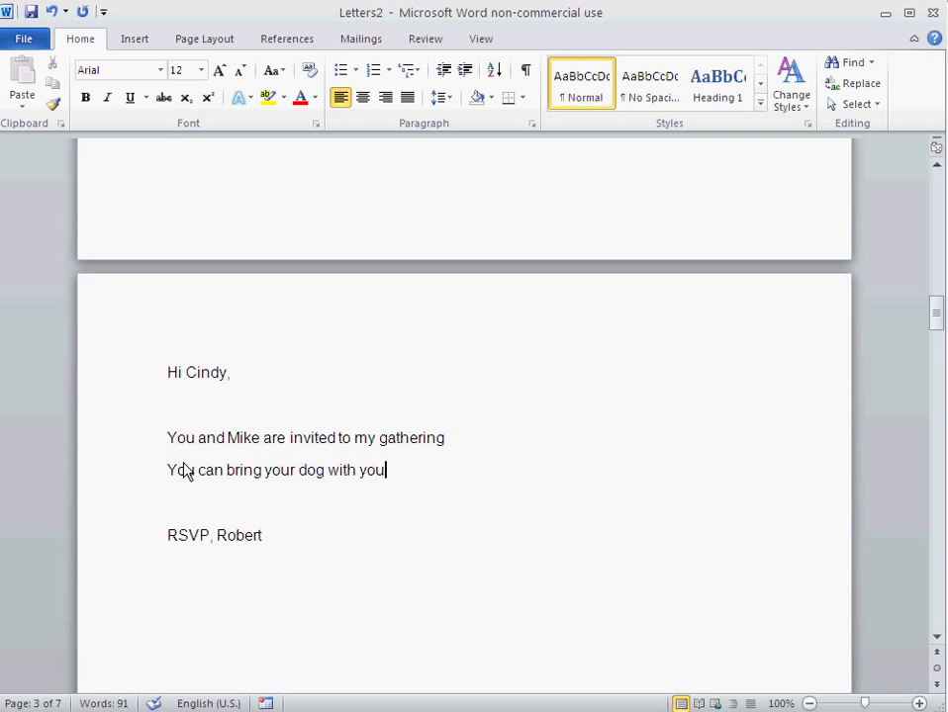
scroll(183, 469, "down", 3)
scroll(183, 469, "down", 15)
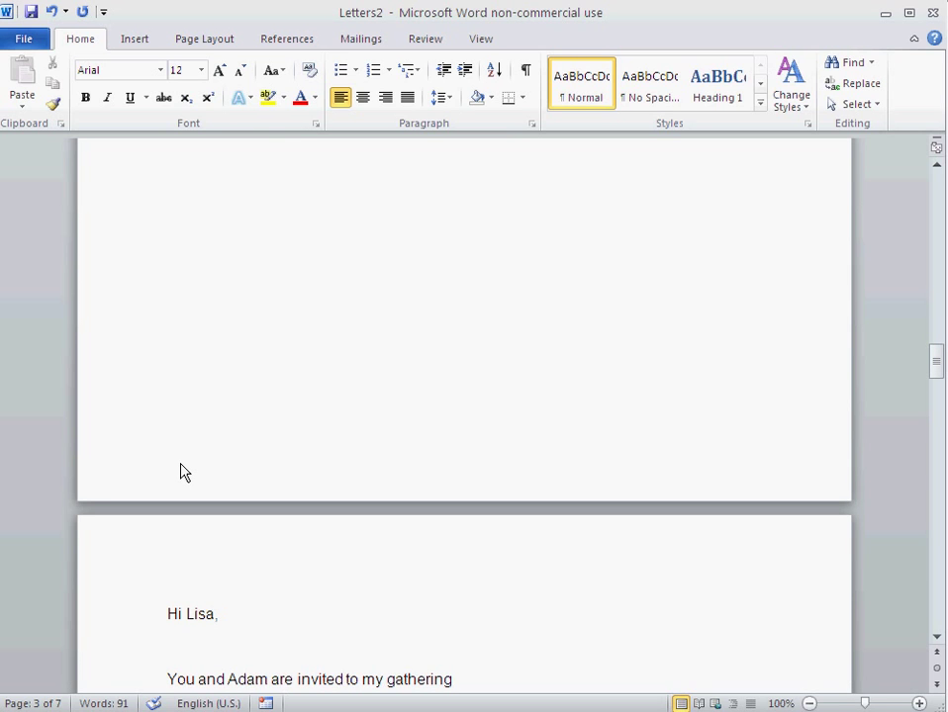
scroll(136, 485, "down", 2)
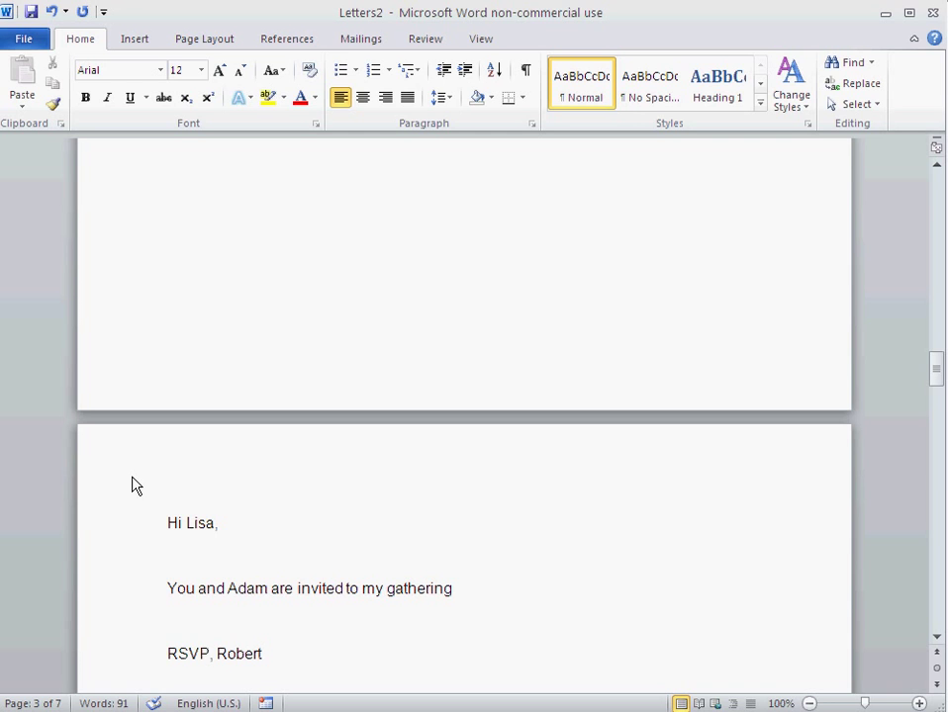
scroll(409, 480, "down", 8)
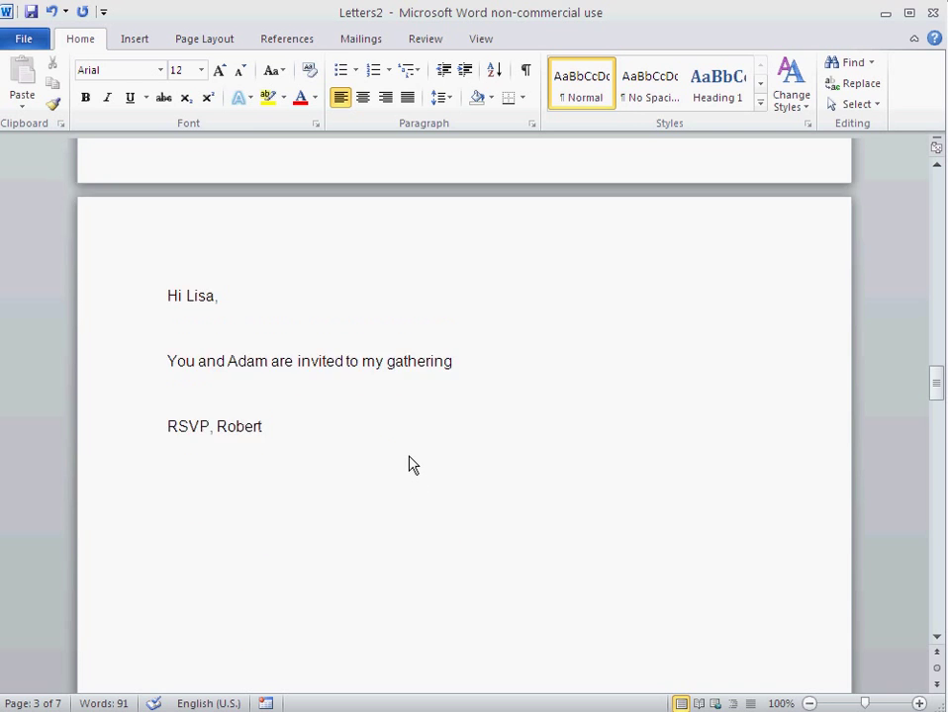
scroll(408, 465, "down", 4)
scroll(410, 465, "up", 5)
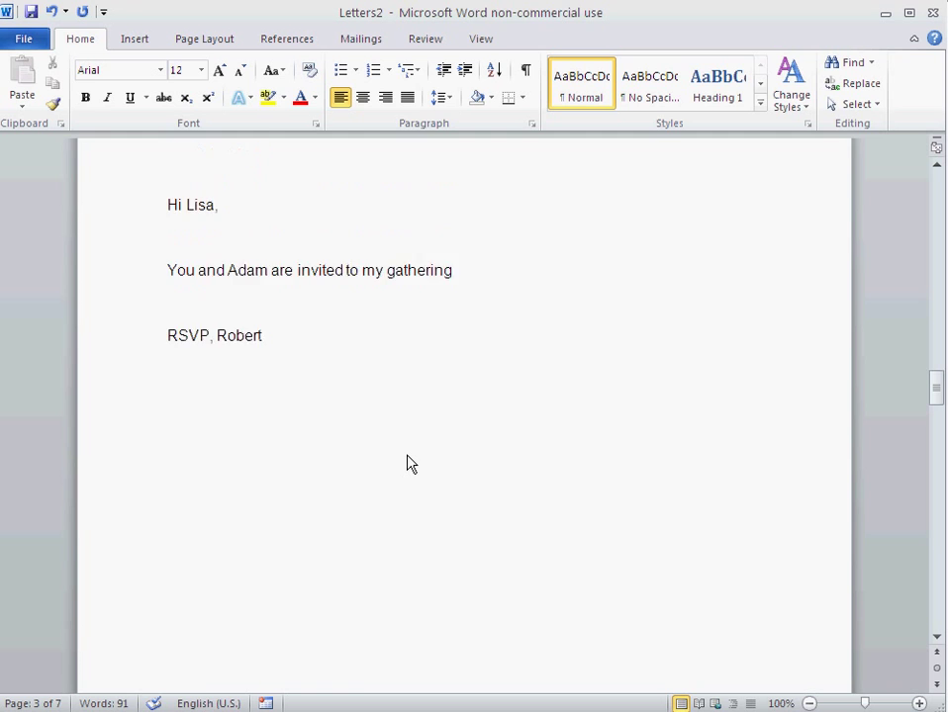
scroll(409, 465, "up", 9)
scroll(410, 465, "down", 8)
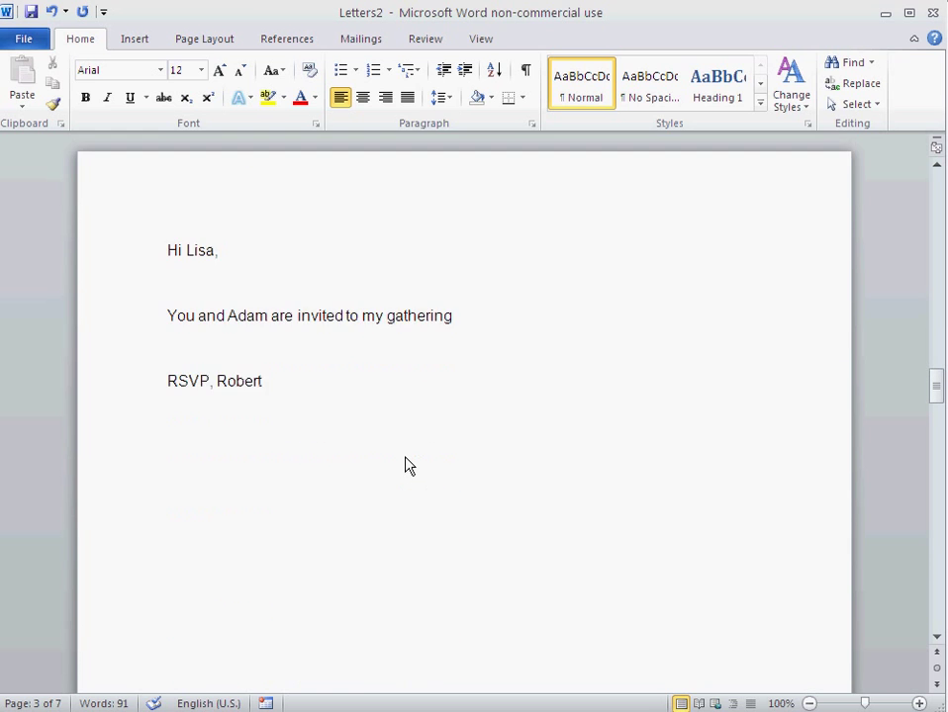
- Review the third letter with the added dog line and the letters preceding it in the merged document
scroll(408, 465, "up", 20)
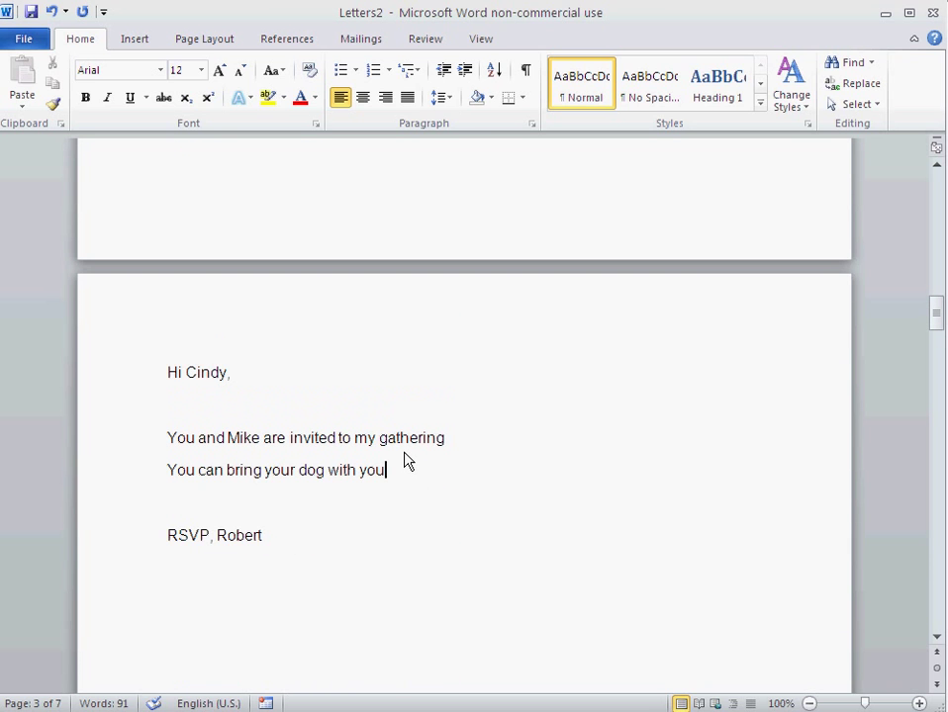
left_click(404, 463)
scroll(377, 393, "up", 2)
scroll(377, 393, "down", 1)
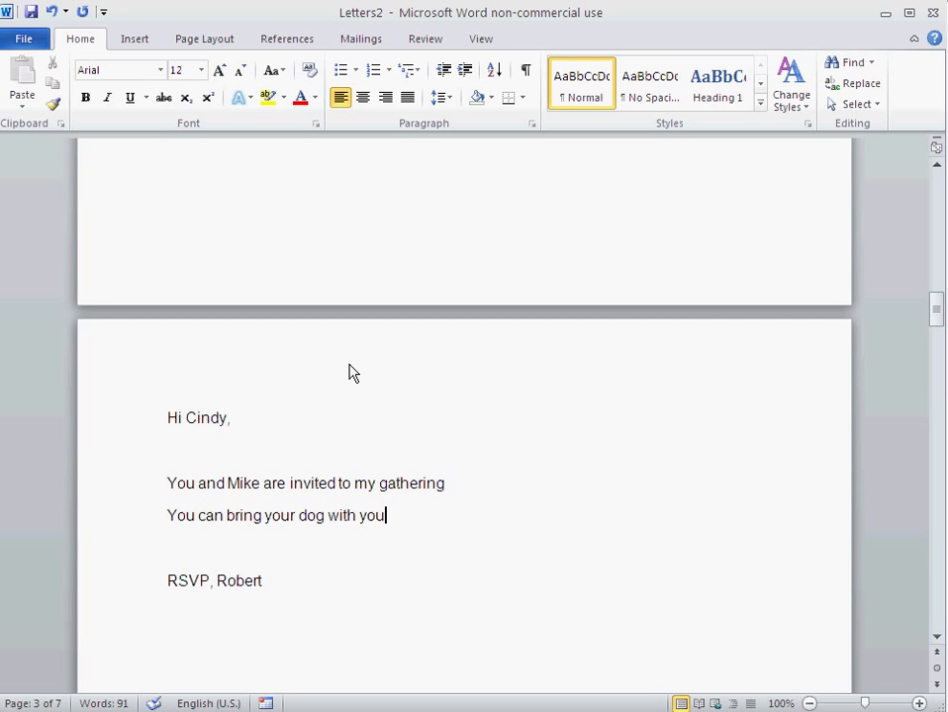
scroll(288, 391, "up", 8)
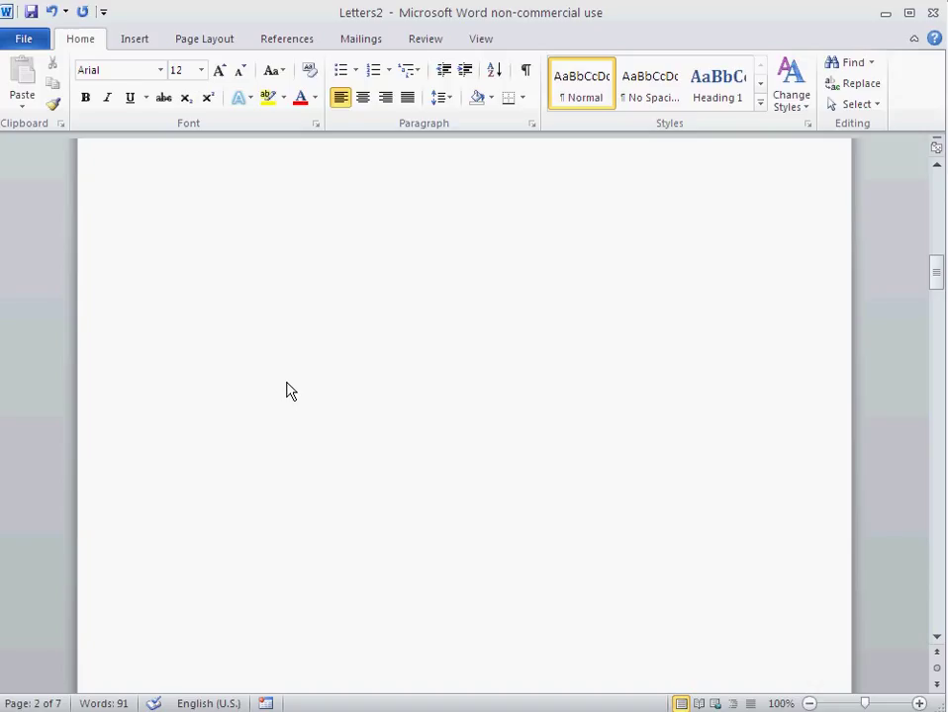
scroll(347, 396, "down", 5)
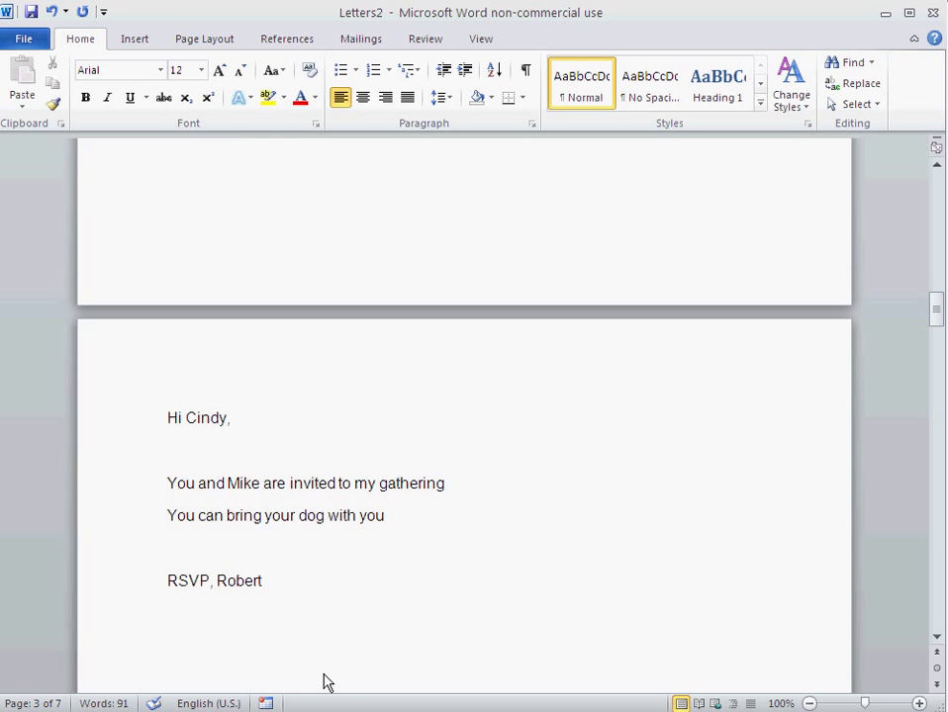
scroll(334, 662, "up", 15)
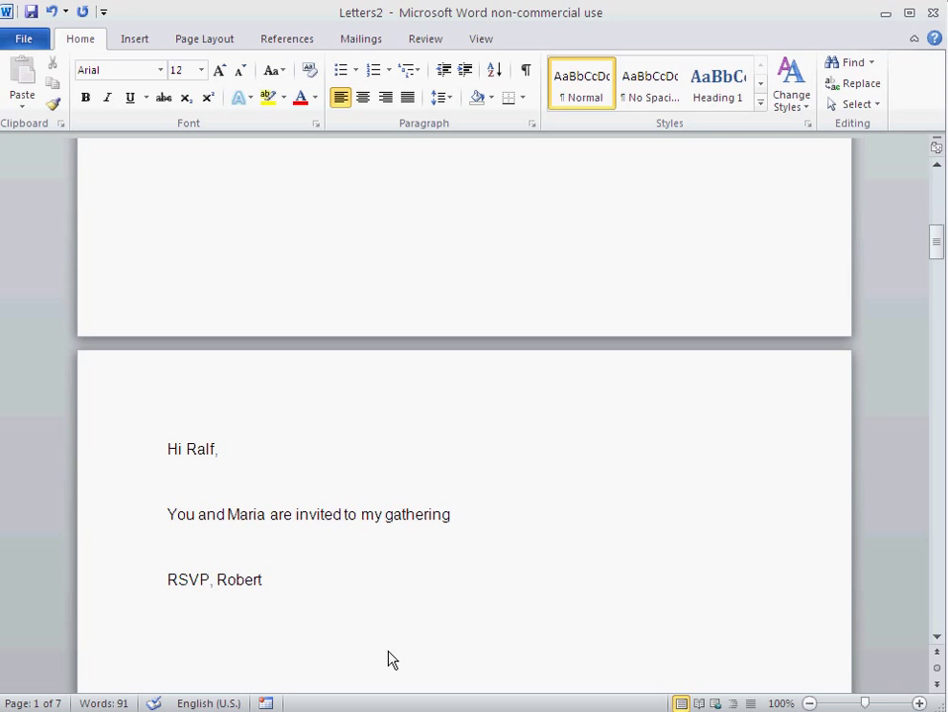
scroll(390, 661, "up", 3)
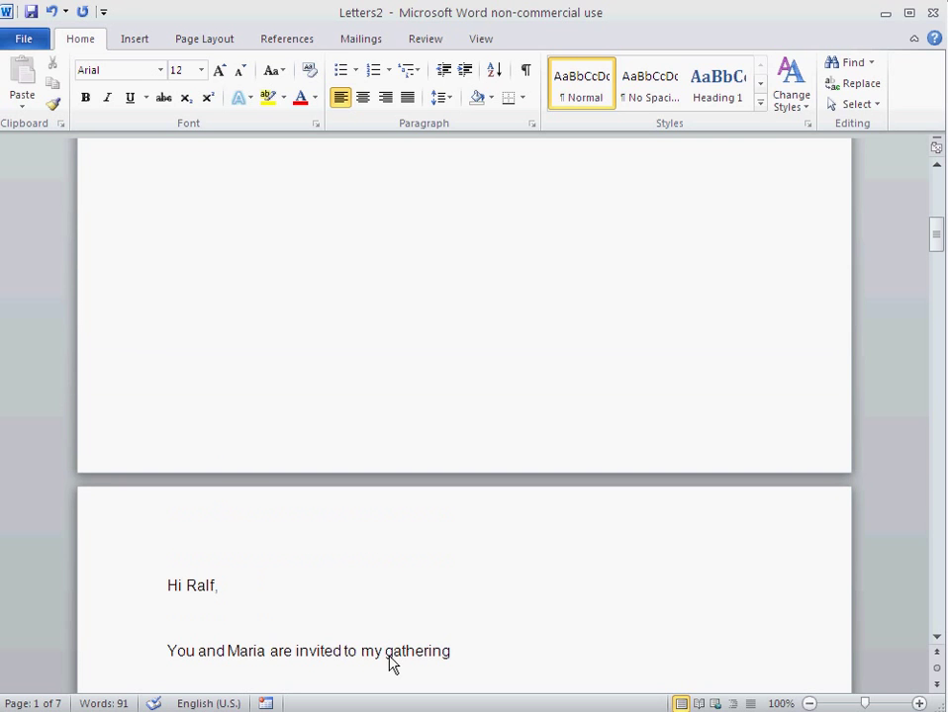
- Close the merged letters document without saving its changes and return to the Gathering Invite main document
left_click(934, 15)
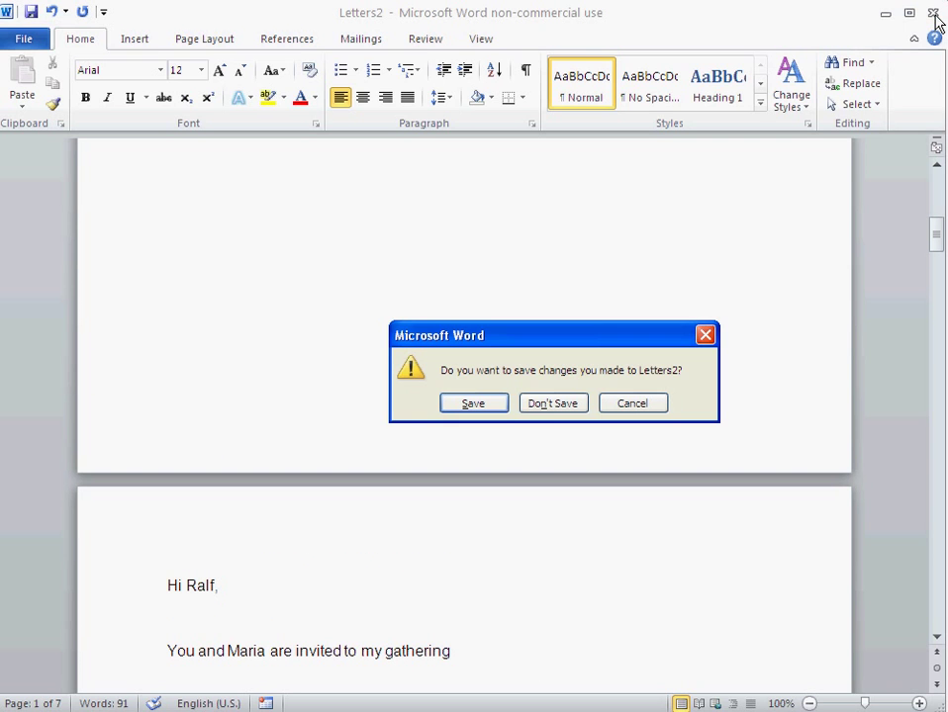
left_click(549, 404)
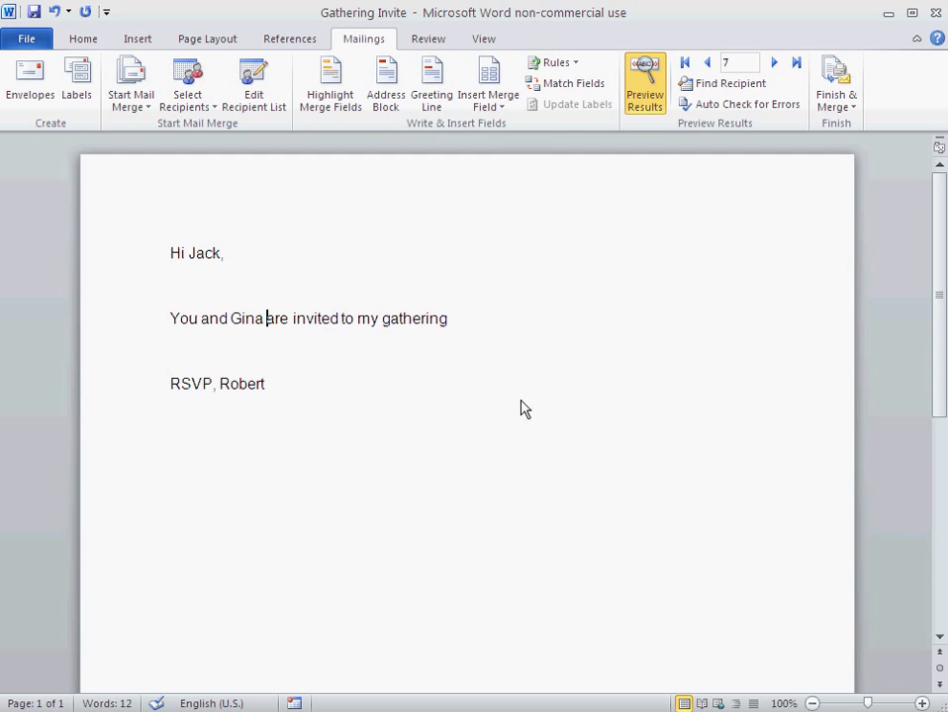
- Show the Finish & Merge output options for the Gathering Invite letter
left_click(852, 107)
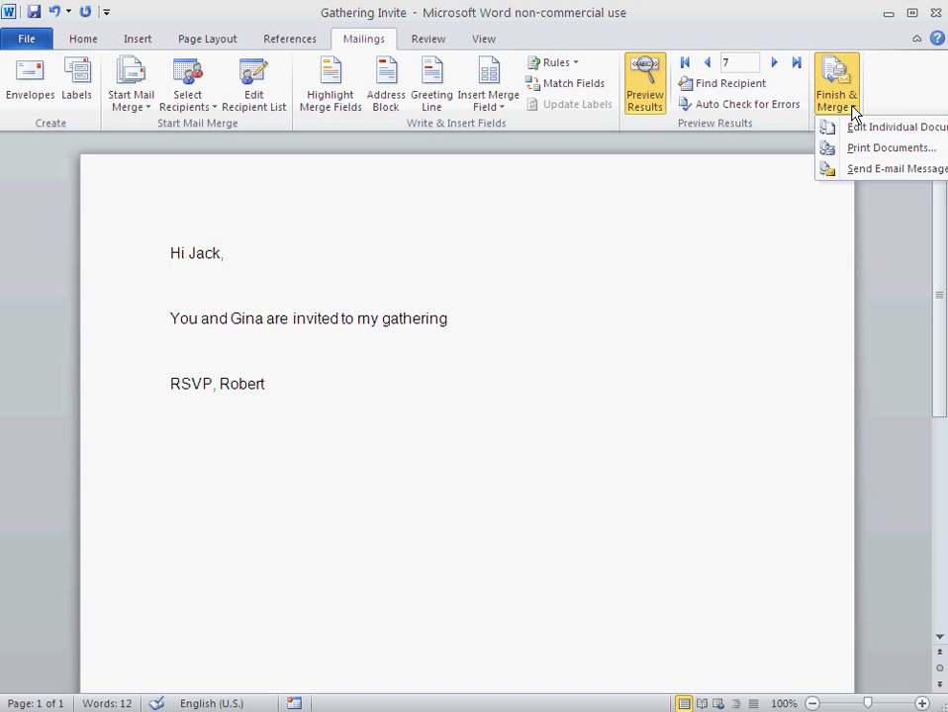